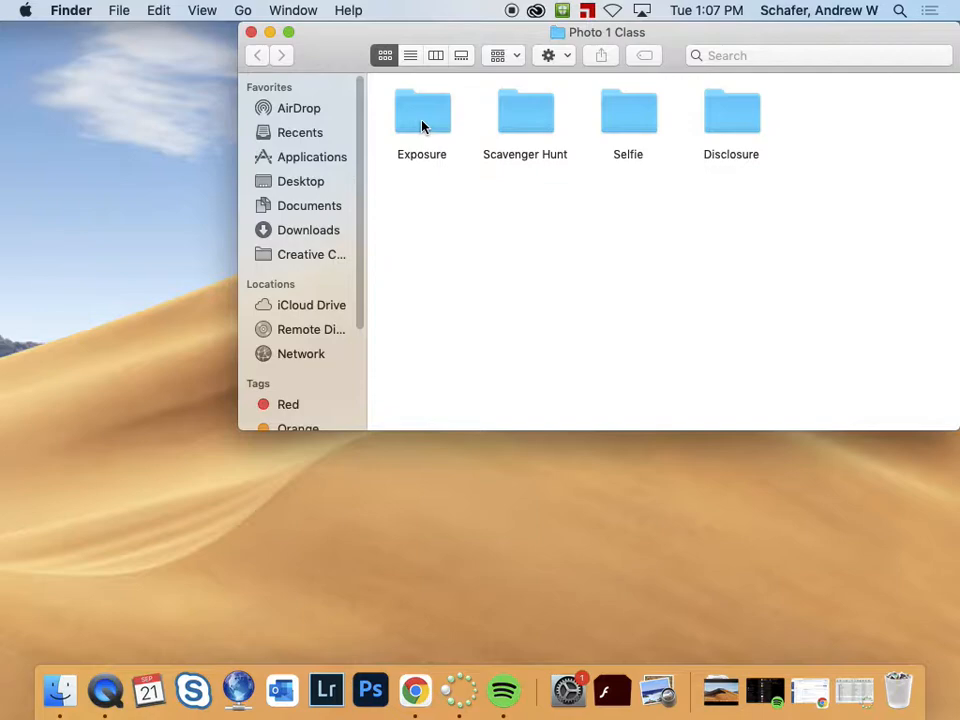
# - Open Exposure Catalog.lrcat from the Exposure Catalog folder inside Exposure in Lightroom Classic, and close the folder window
pyautogui.doubleClick(421, 118)
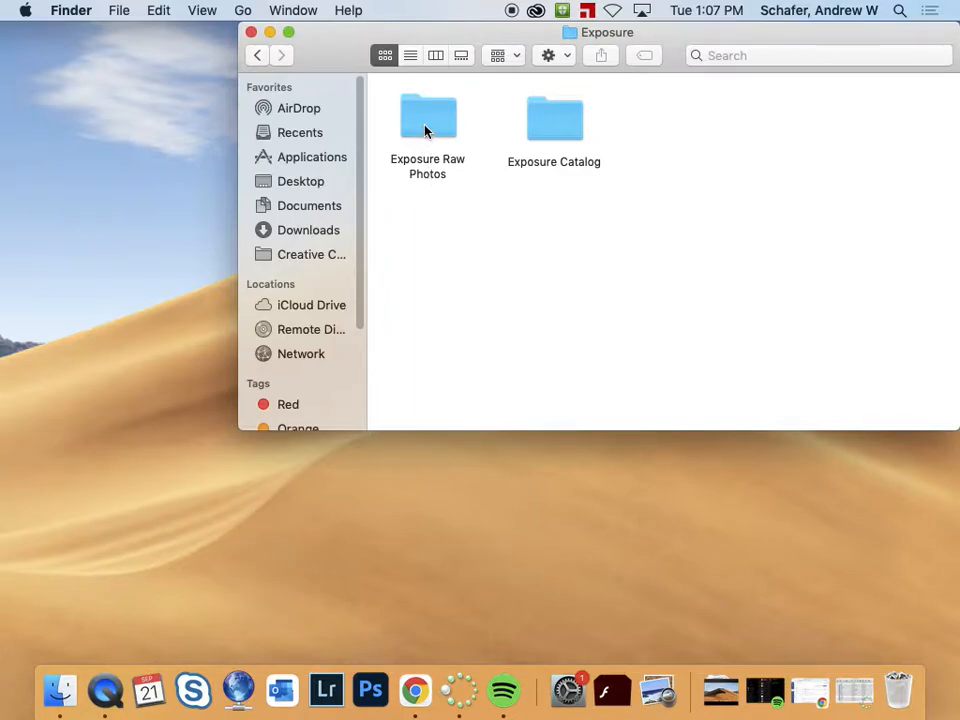
pyautogui.doubleClick(561, 127)
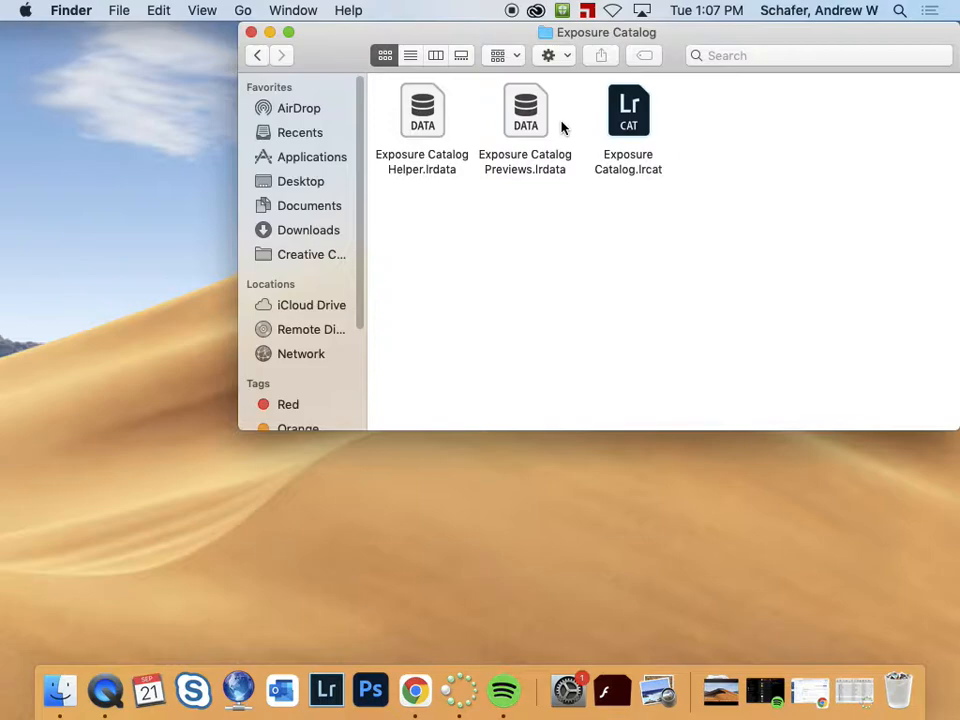
pyautogui.doubleClick(630, 118)
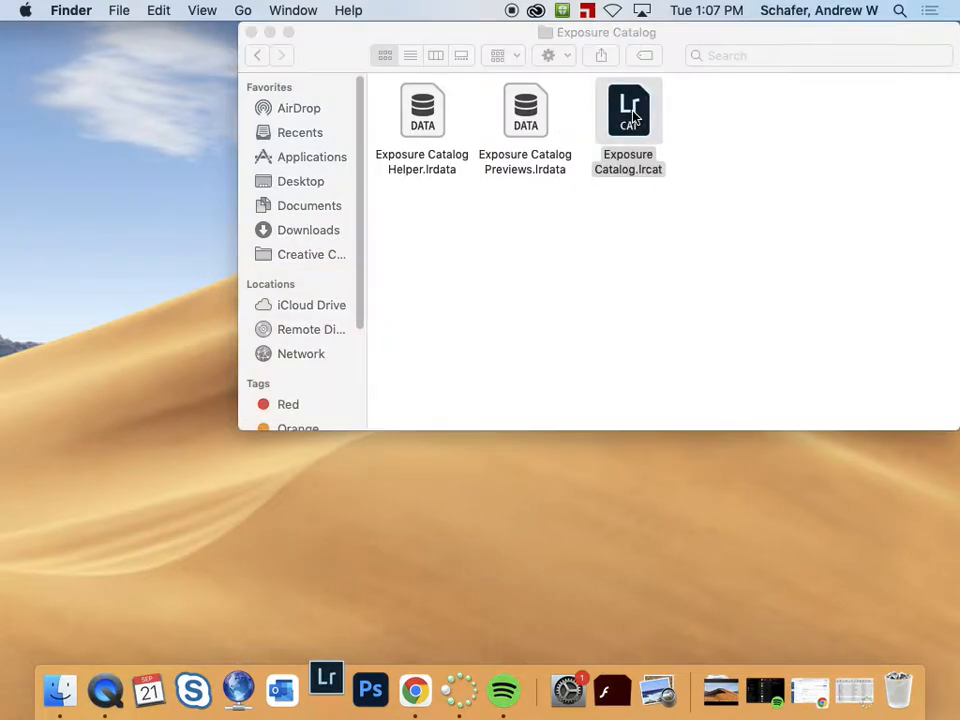
pyautogui.click(252, 33)
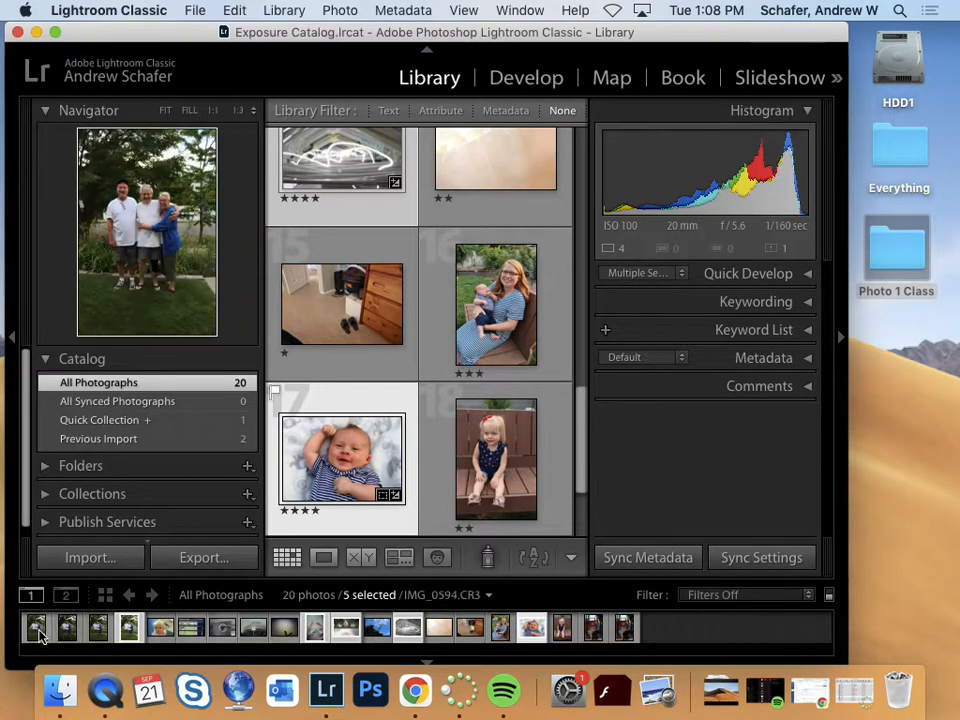
# - Select the first photo in the catalog, IMG_0594.CR3, and show it in Loupe view
pyautogui.click(128, 628)
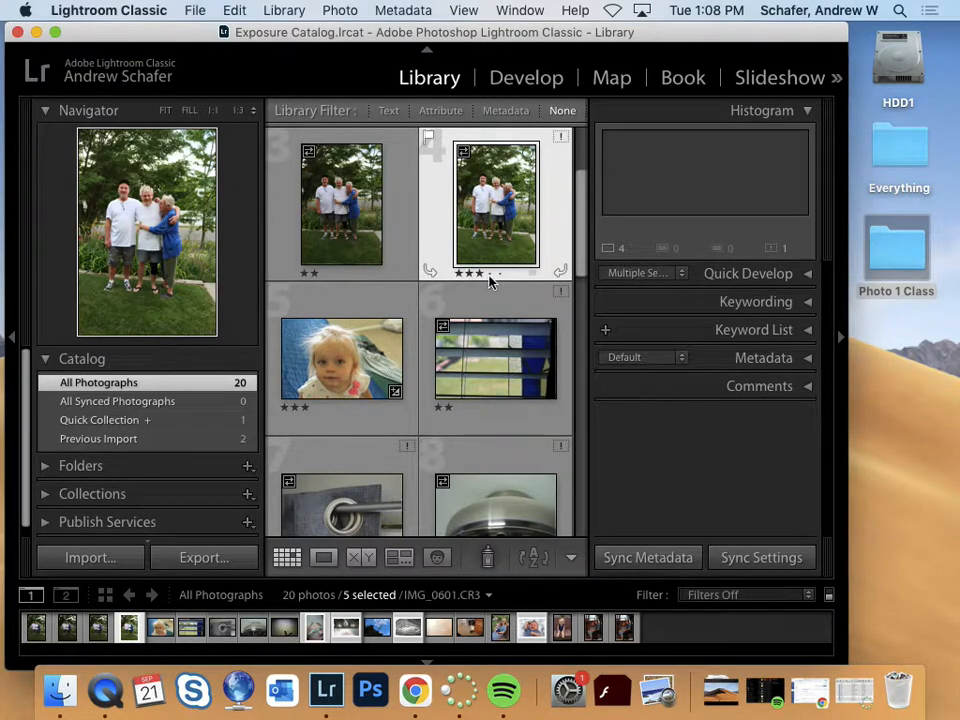
pyautogui.click(377, 242)
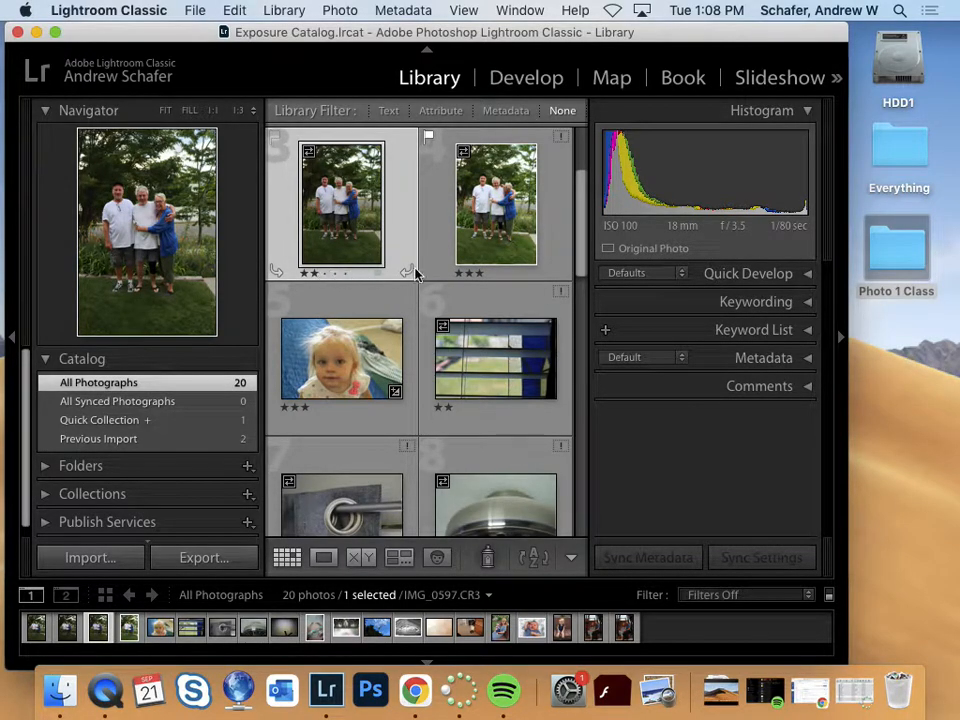
pyautogui.click(45, 634)
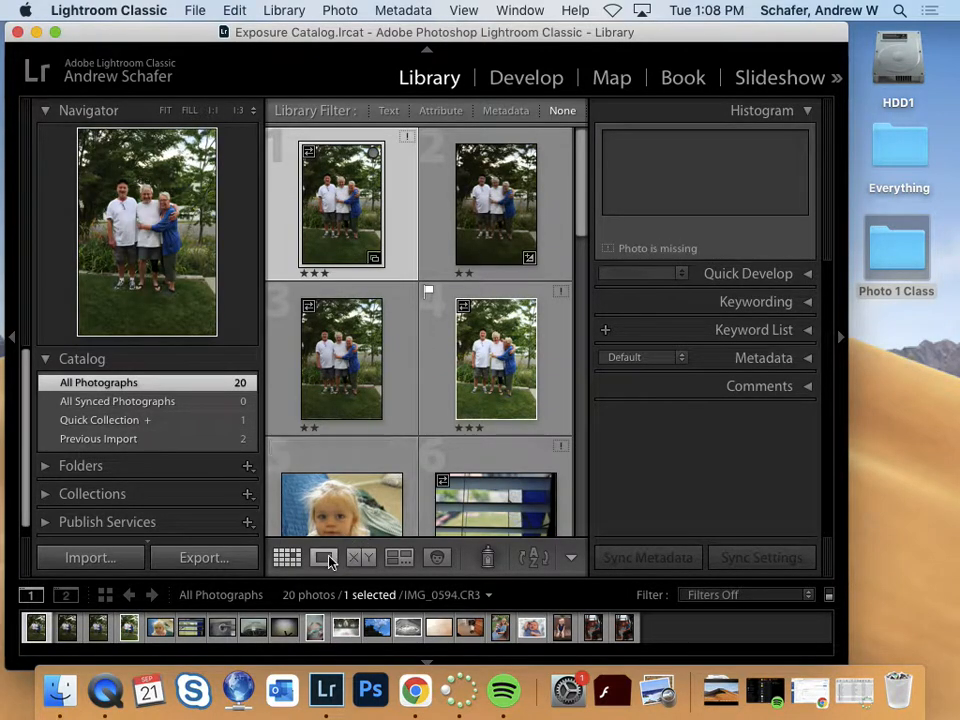
pyautogui.press('e')
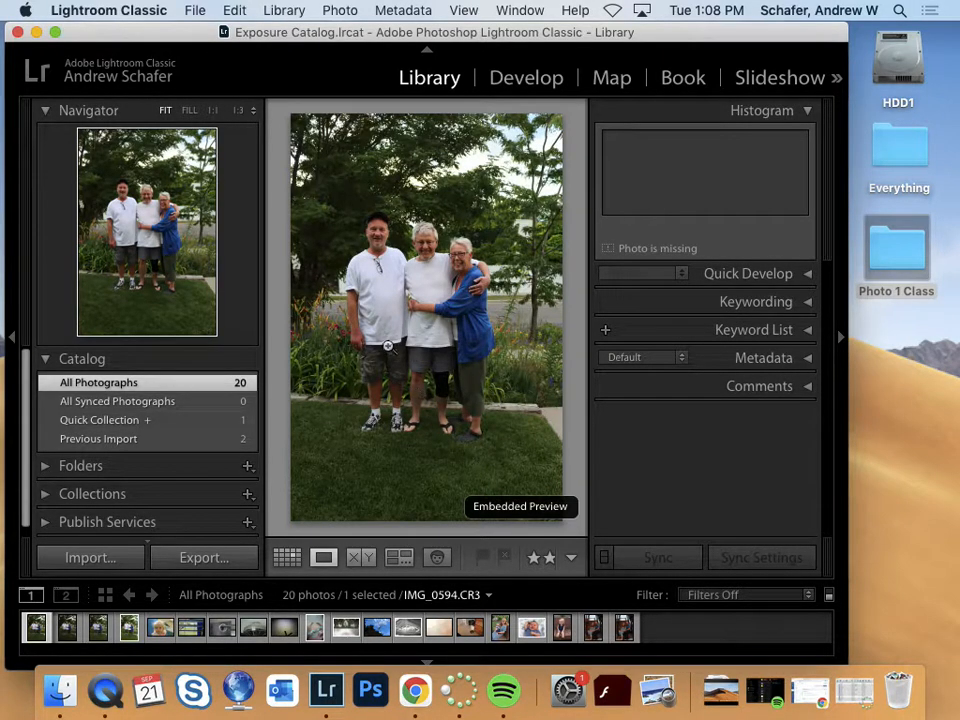
# - Try several star ratings on IMG_0594.CR3 and leave it rated 1 star
pyautogui.press('2')
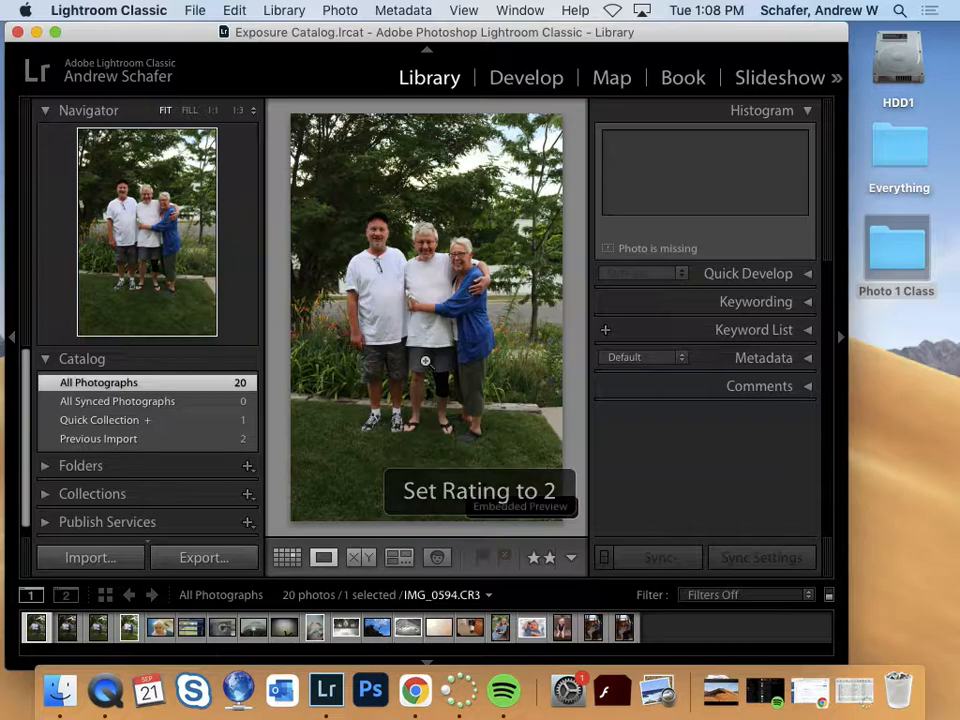
pyautogui.press('2')
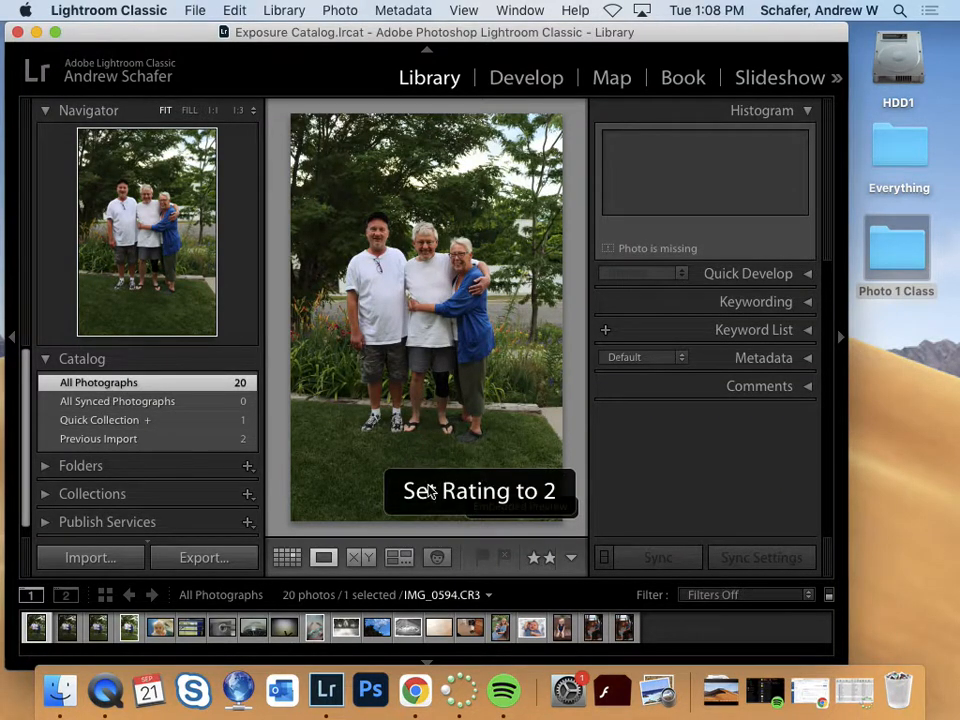
pyautogui.press('1')
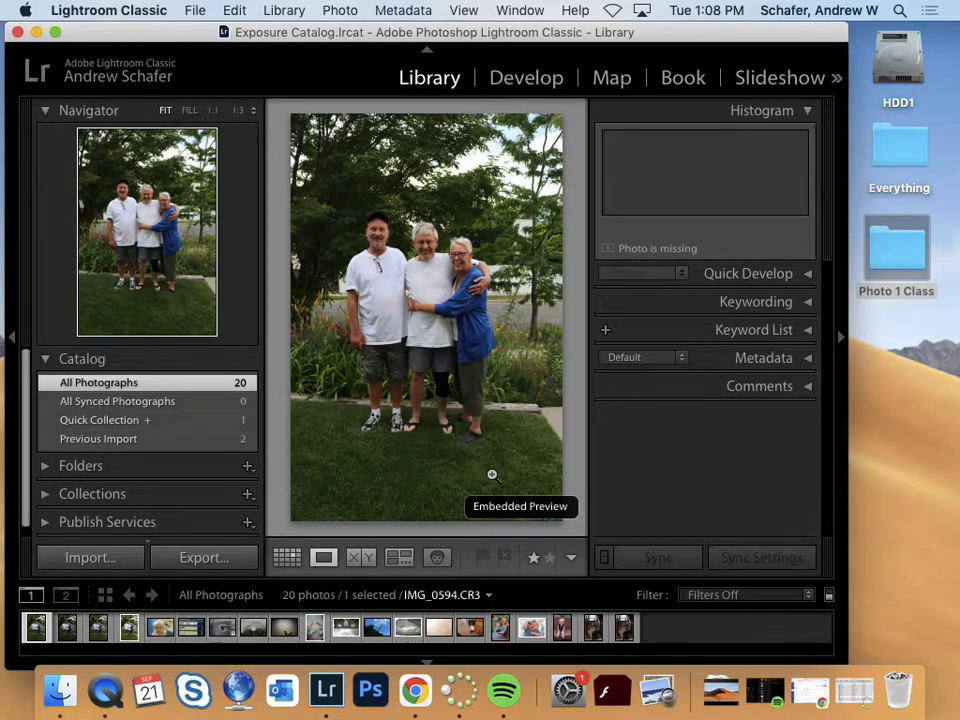
pyautogui.press('4')
pyautogui.press('1')
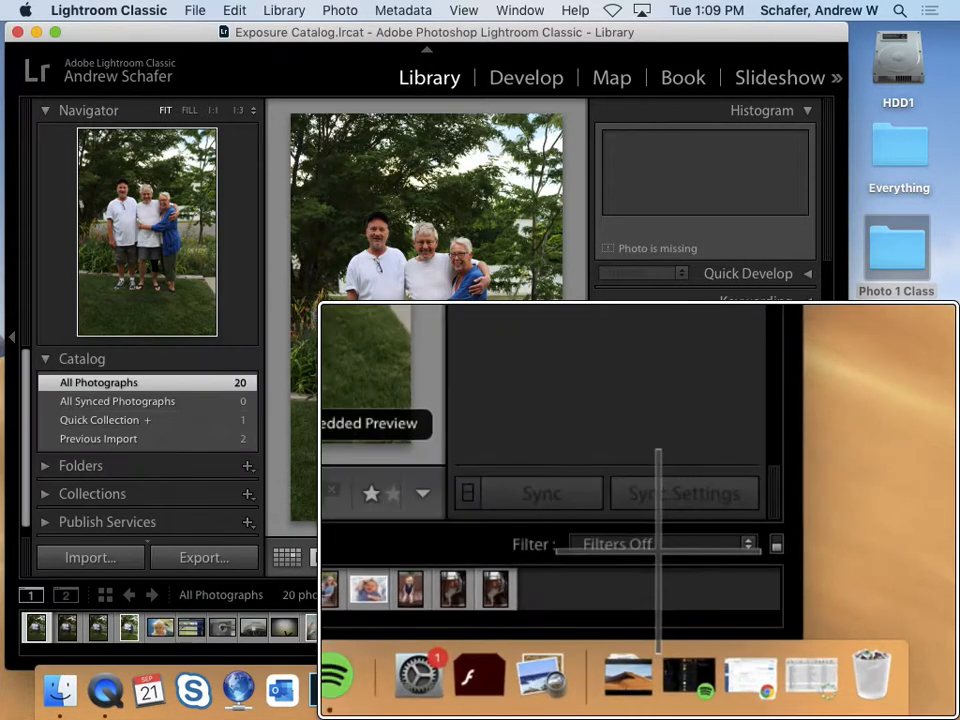
# - Filter the filmstrip to rated photos with three or more stars
pyautogui.click(742, 596)
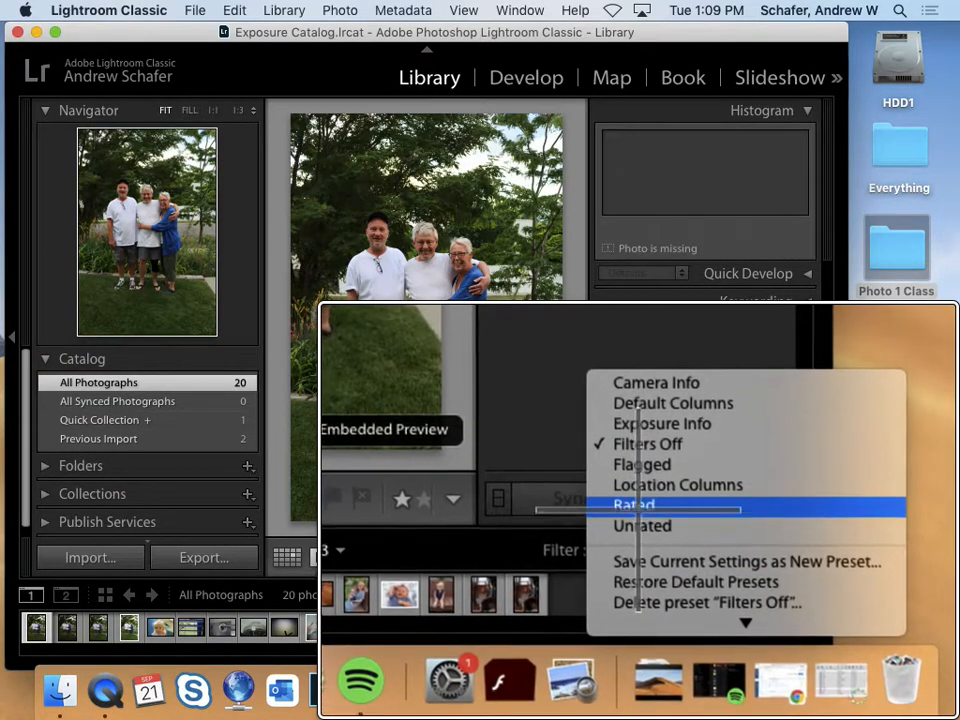
pyautogui.click(637, 510)
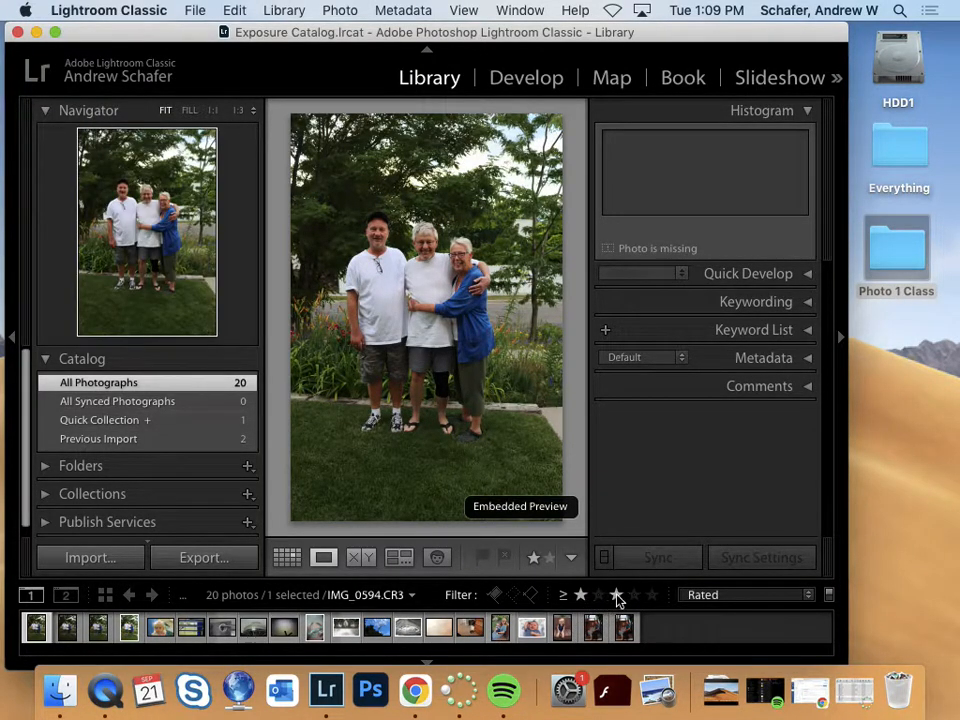
pyautogui.click(617, 595)
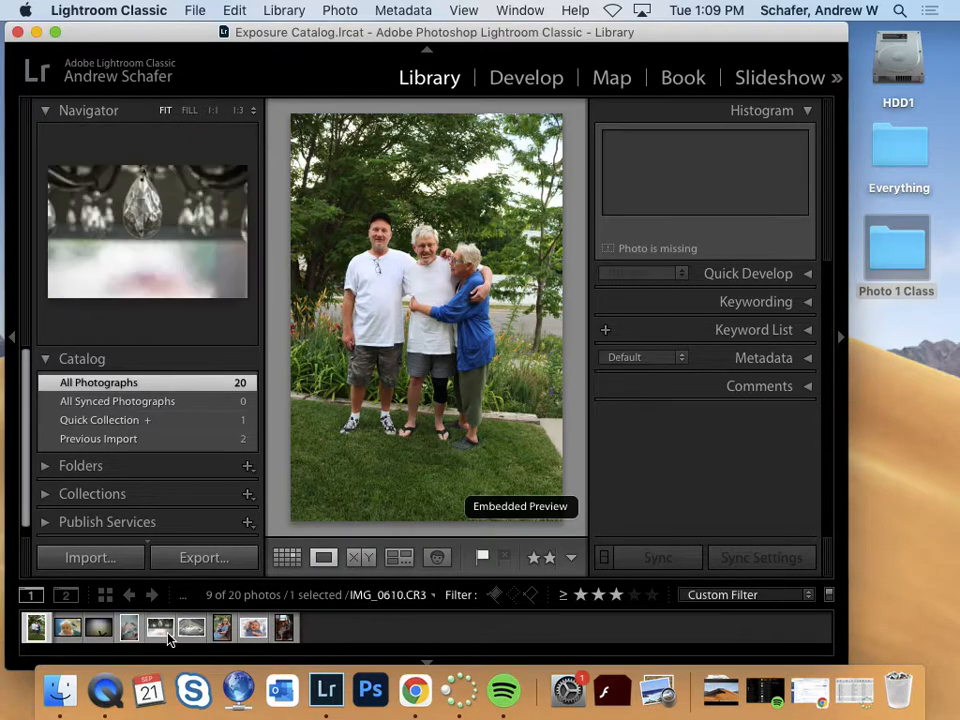
# - Open IMG_0601.CR3 in the Develop module and check the Exposure Raw Photos folder for its source file
pyautogui.click(538, 79)
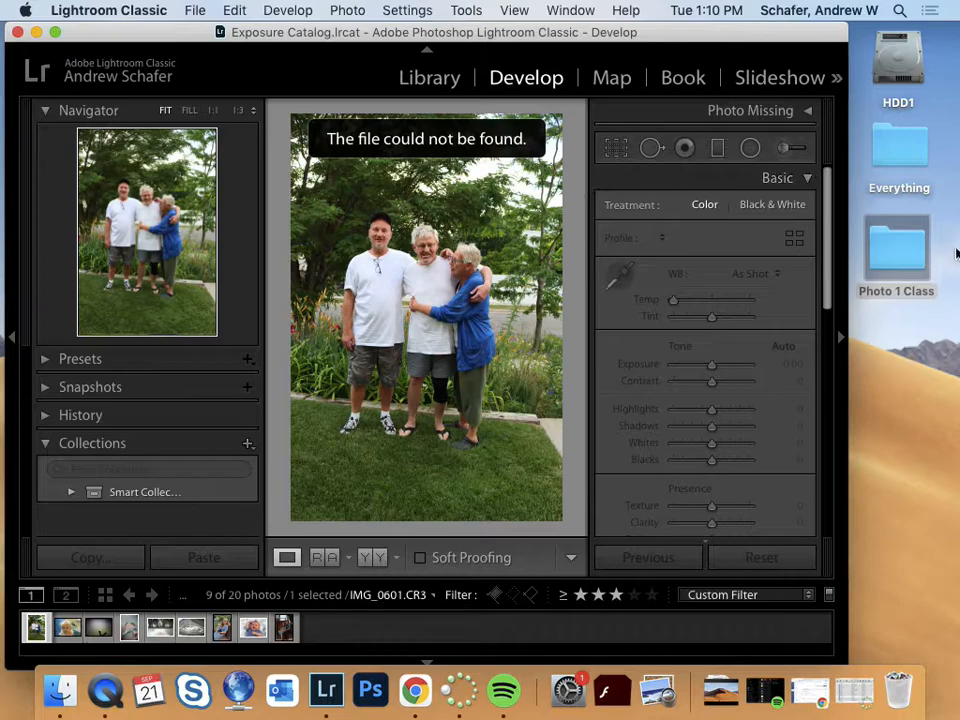
pyautogui.doubleClick(898, 250)
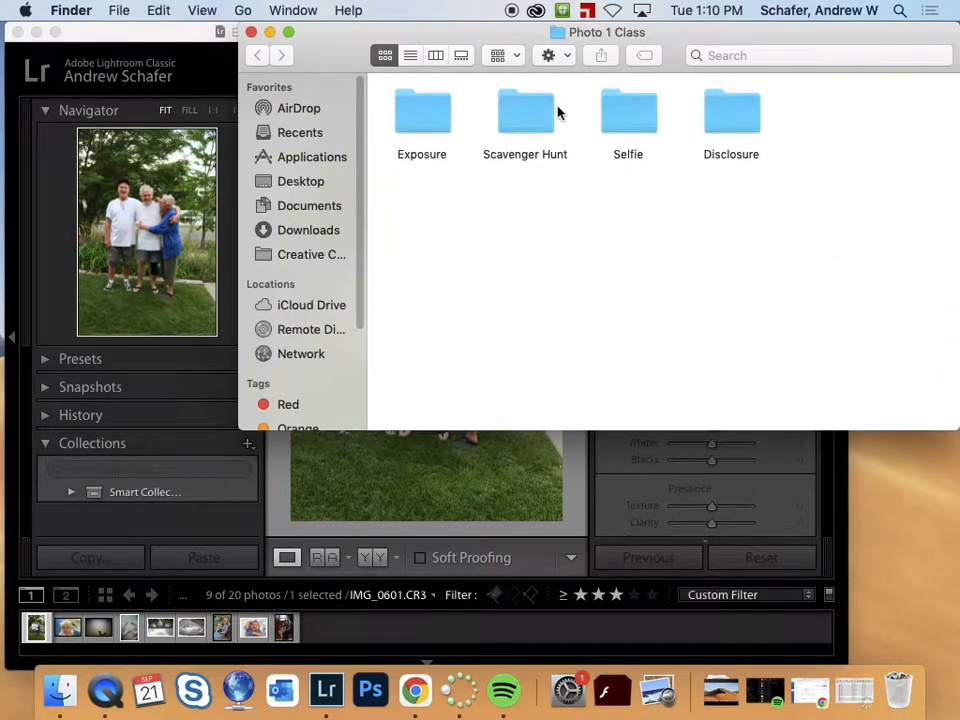
pyautogui.click(416, 121)
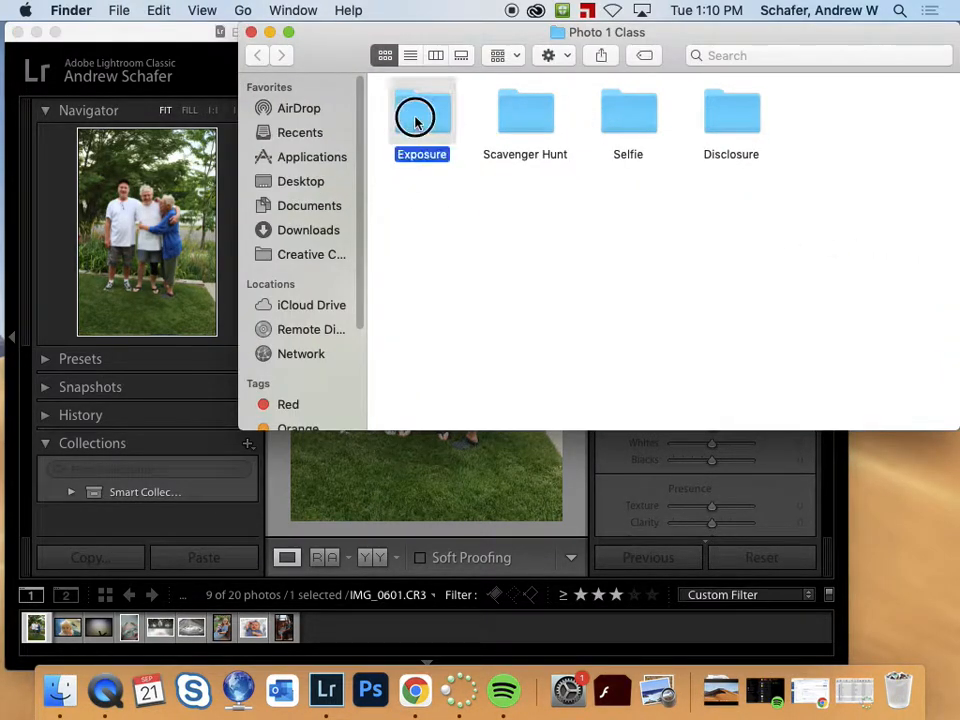
pyautogui.doubleClick(416, 121)
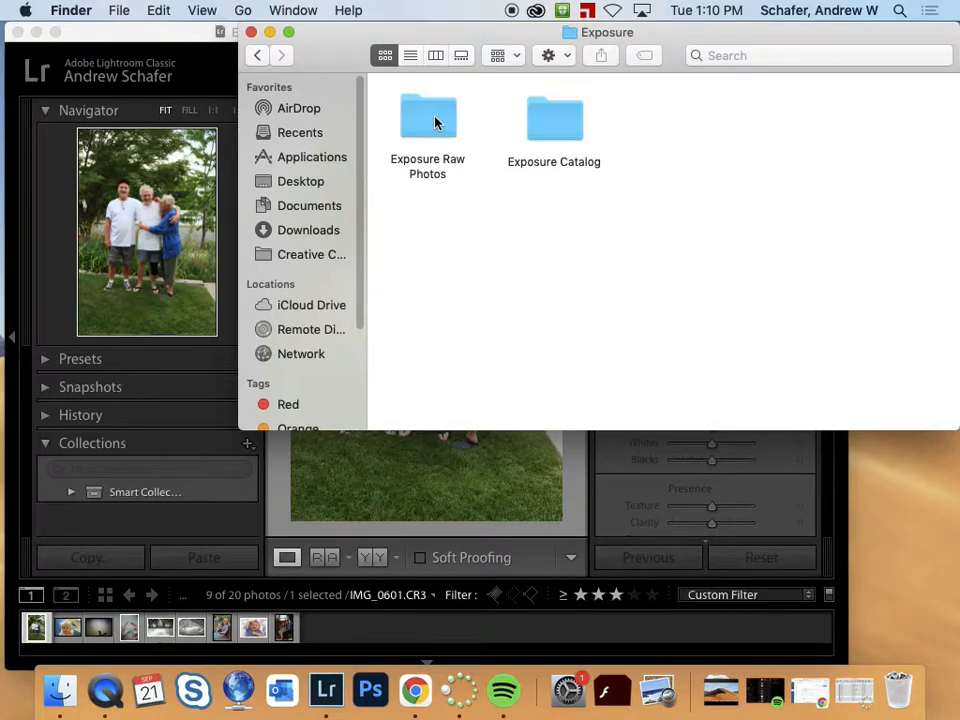
pyautogui.doubleClick(434, 121)
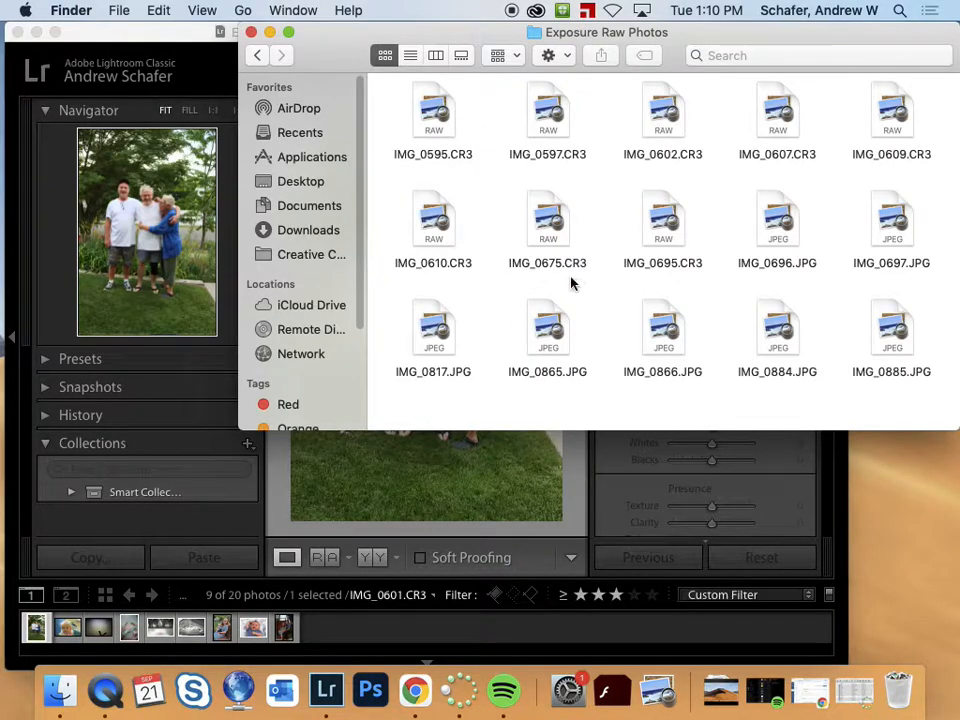
pyautogui.click(257, 56)
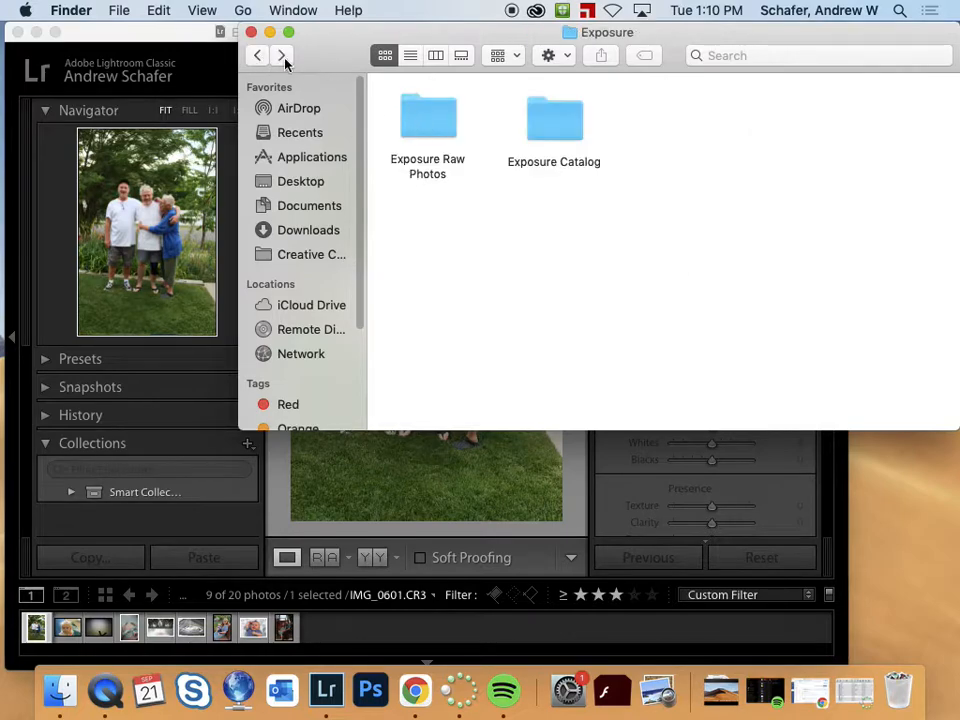
pyautogui.click(251, 33)
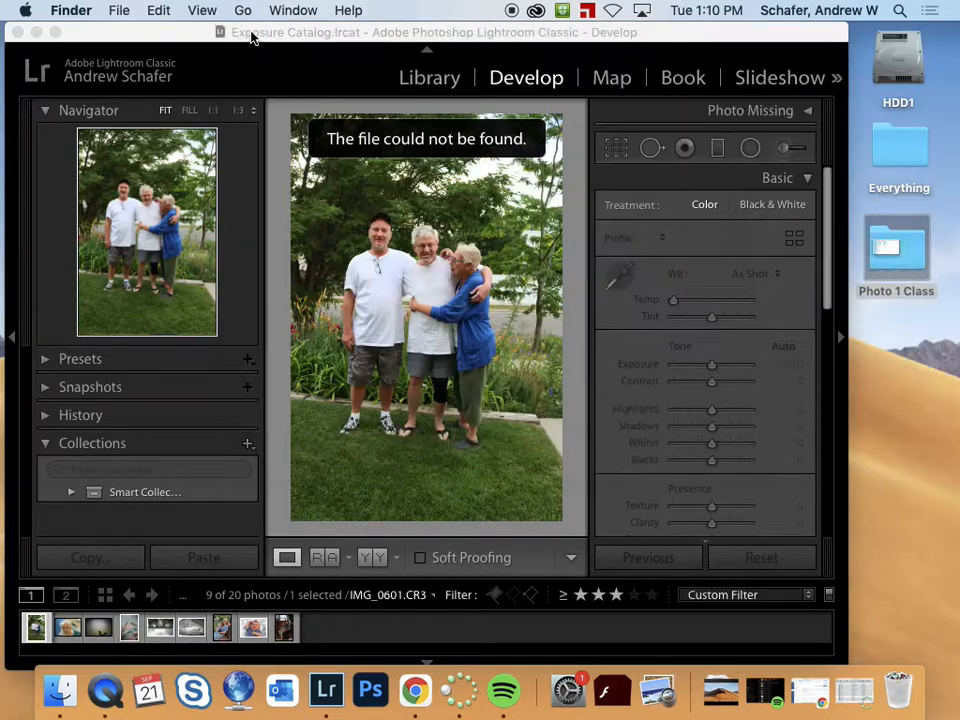
# - Return to the Library module and switch the filmstrip filter to Flagged
pyautogui.click(430, 80)
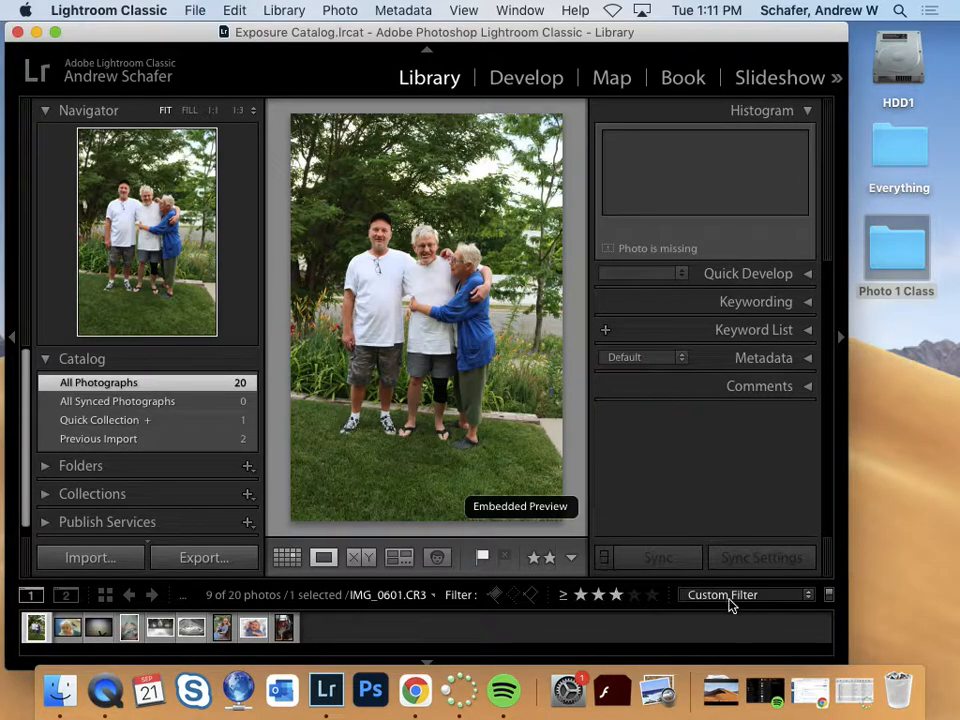
pyautogui.scroll(5, 735, 603)
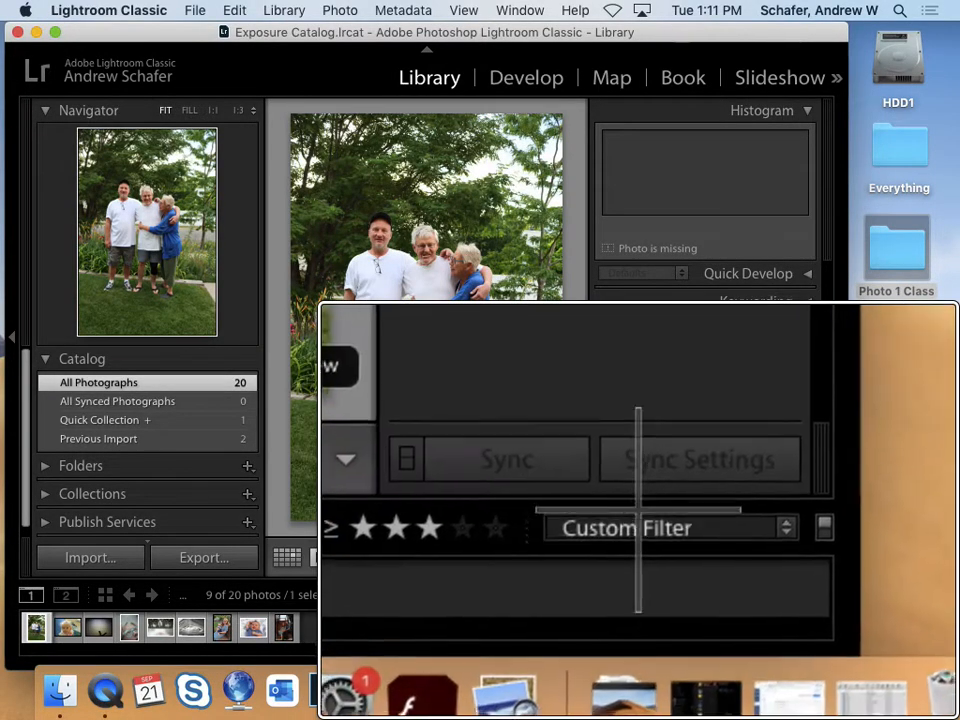
pyautogui.click(728, 594)
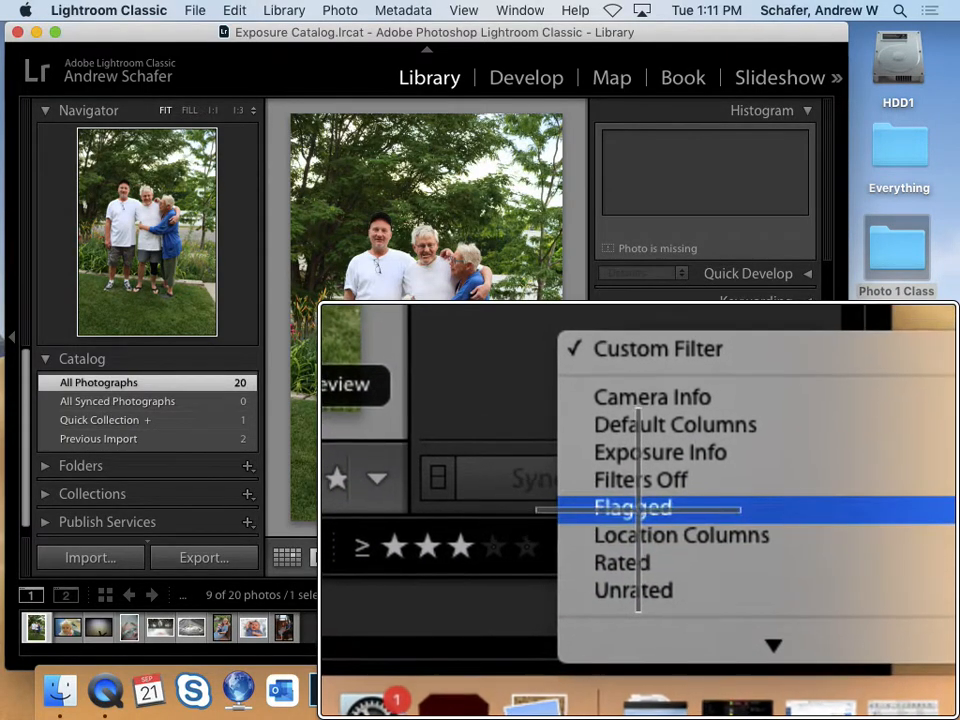
pyautogui.click(709, 573)
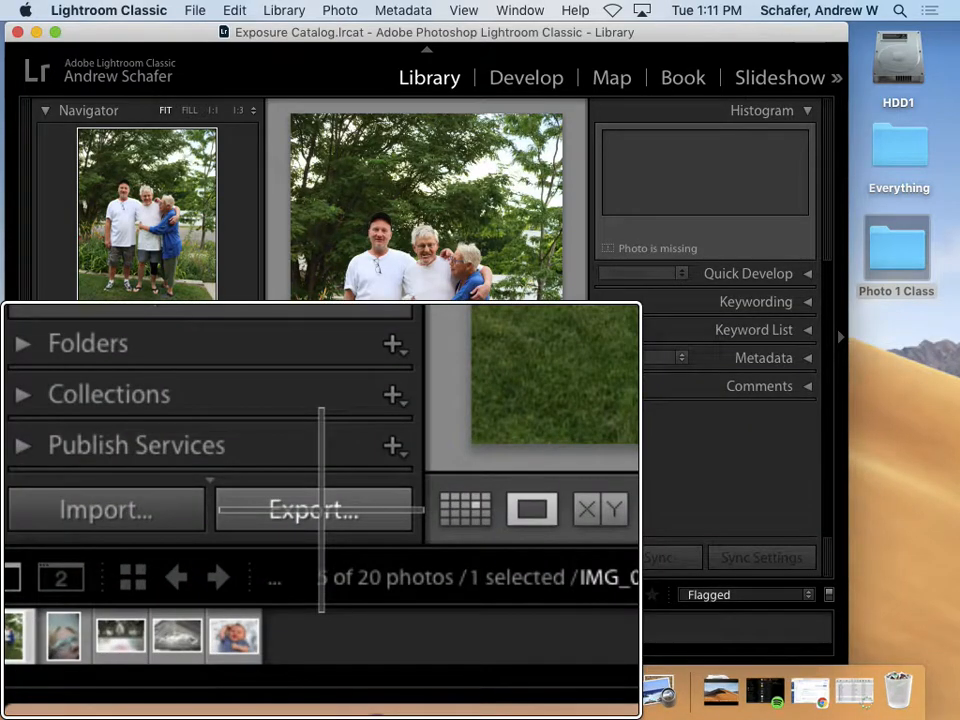
# - Try to export the flagged photo IMG_0601.CR3
pyautogui.click(208, 565)
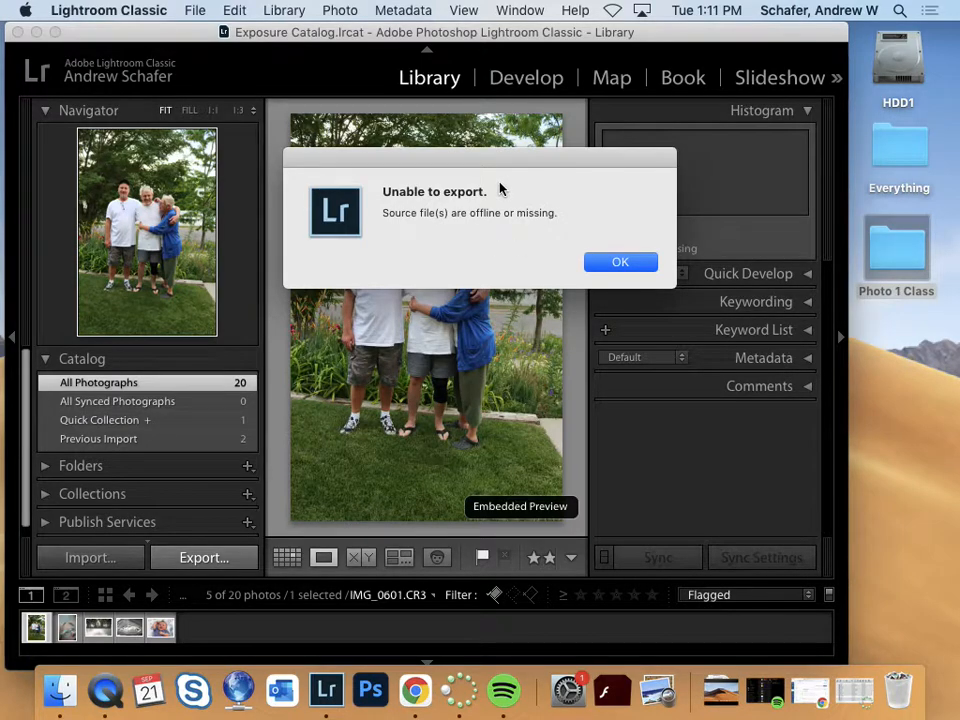
pyautogui.click(619, 271)
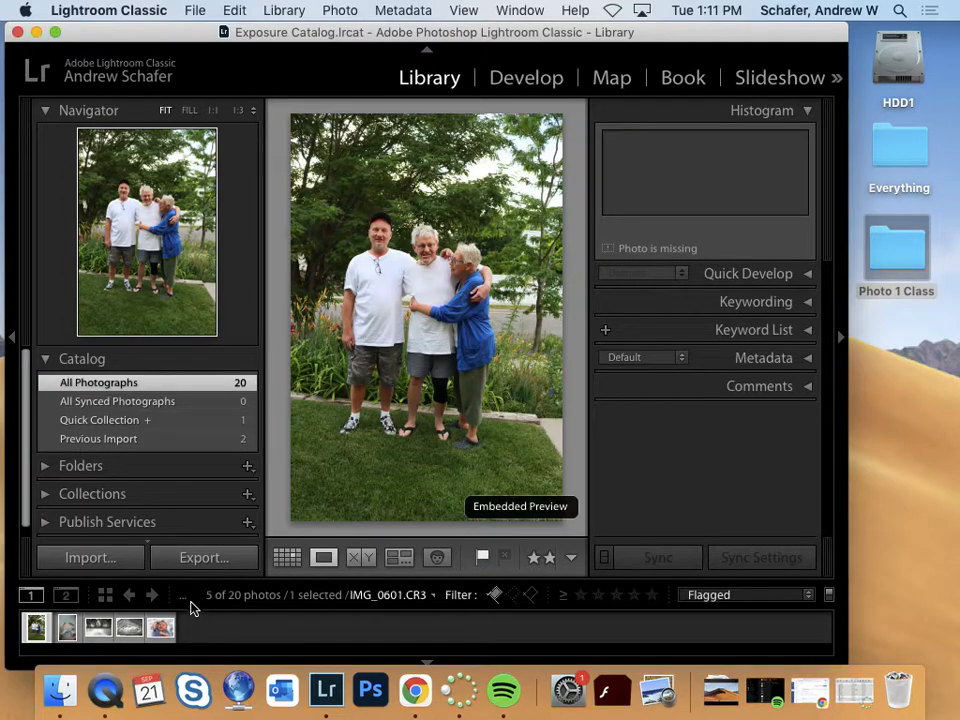
pyautogui.click(203, 558)
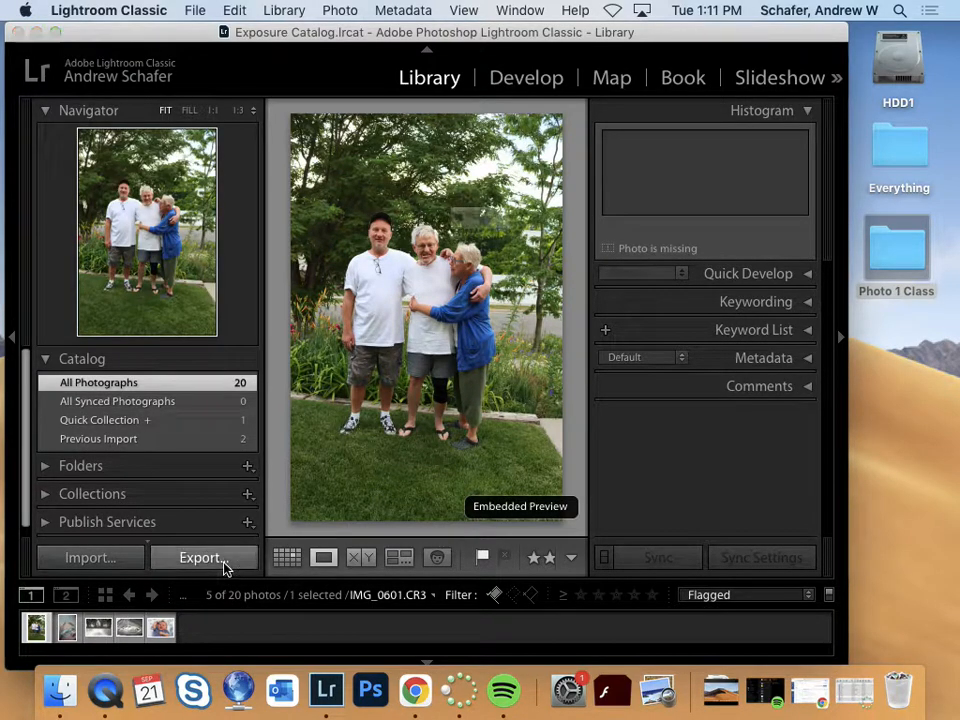
pyautogui.click(646, 266)
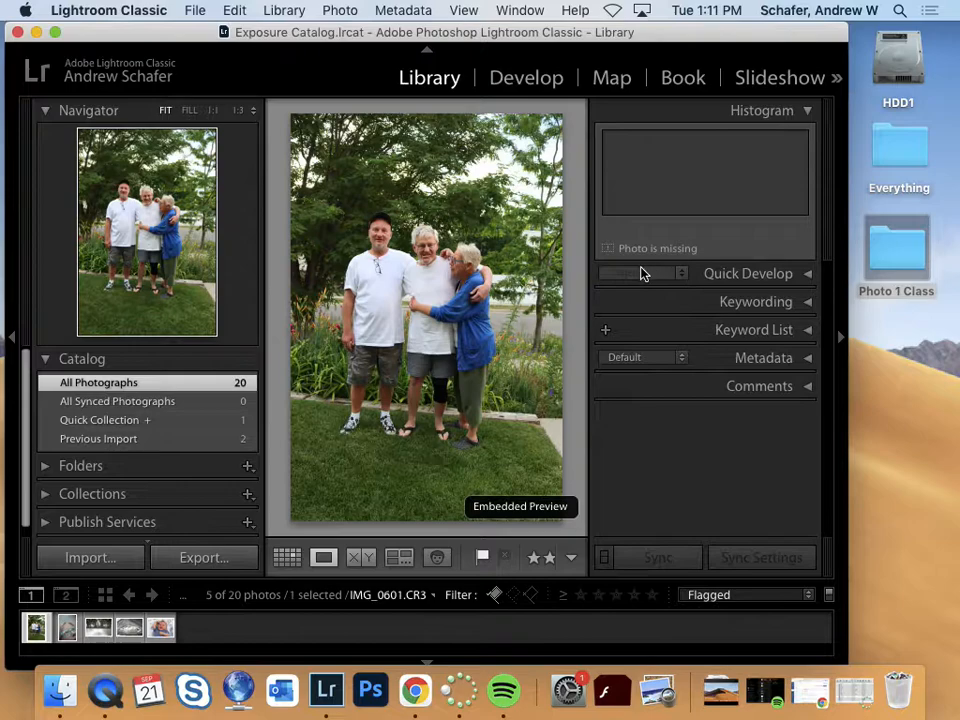
# - Set up an export of IMG_0609.CR3 to the Desktop, with the subfolder and renaming options turned off
pyautogui.click(68, 632)
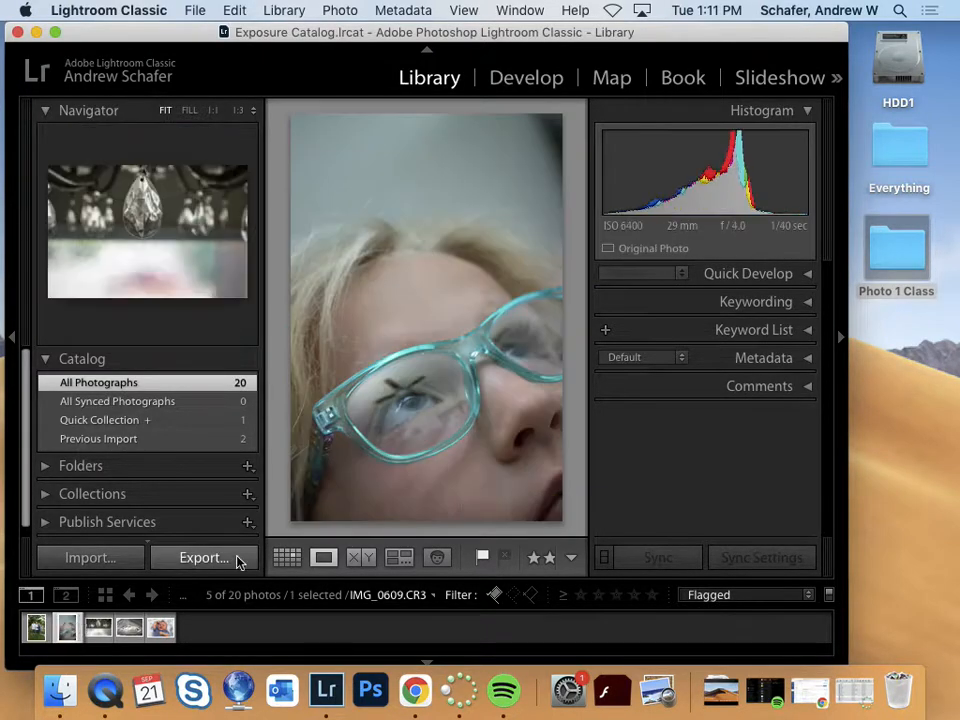
pyautogui.click(238, 561)
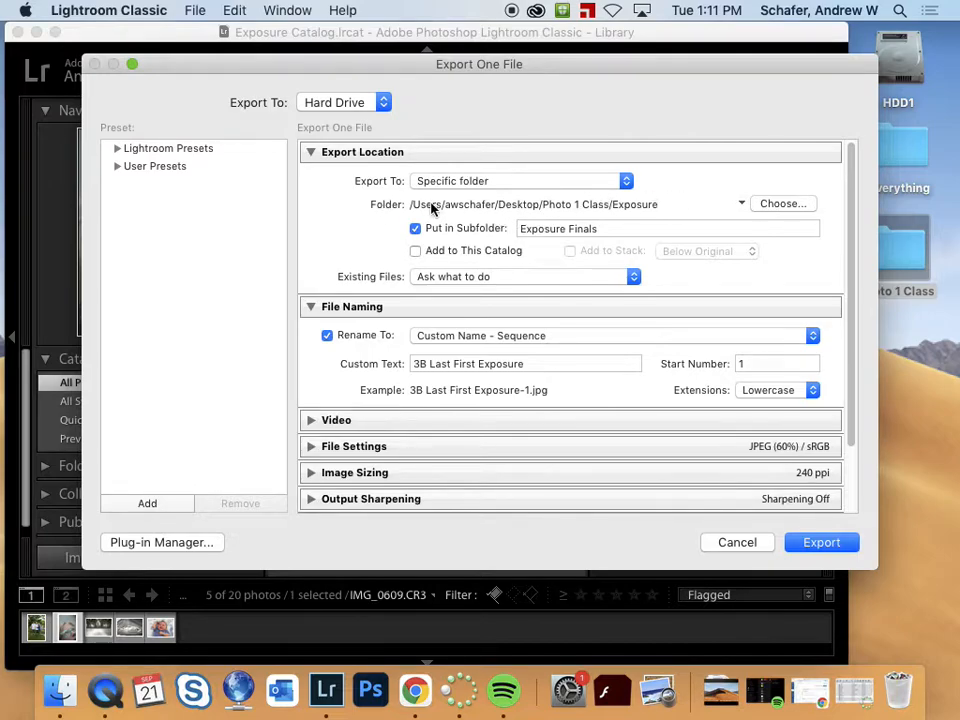
pyautogui.click(544, 184)
pyautogui.click(455, 238)
pyautogui.click(417, 230)
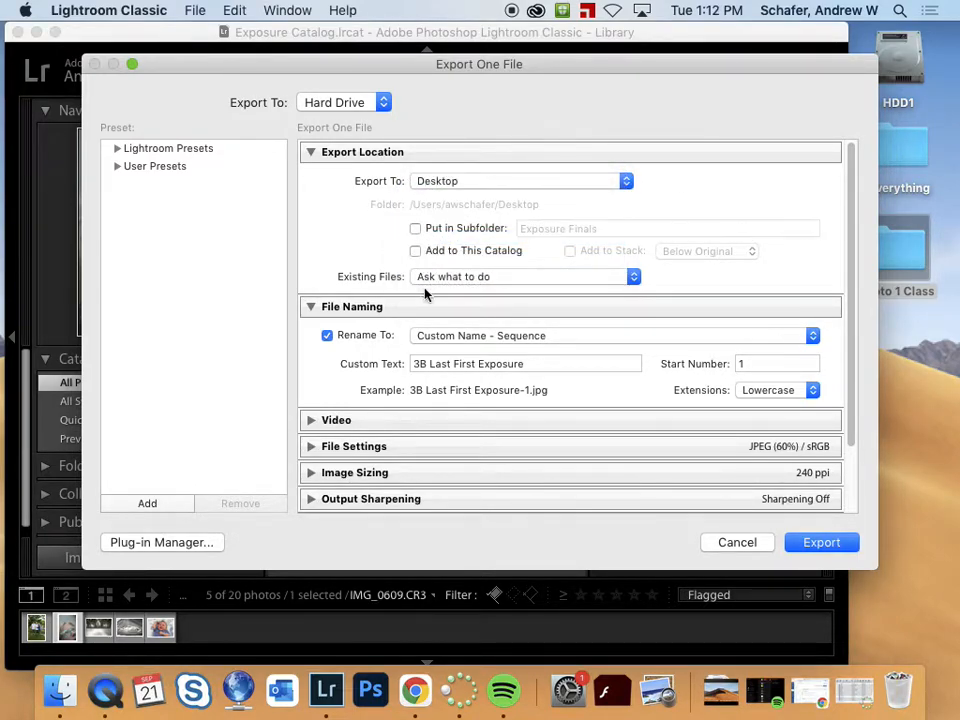
pyautogui.click(327, 337)
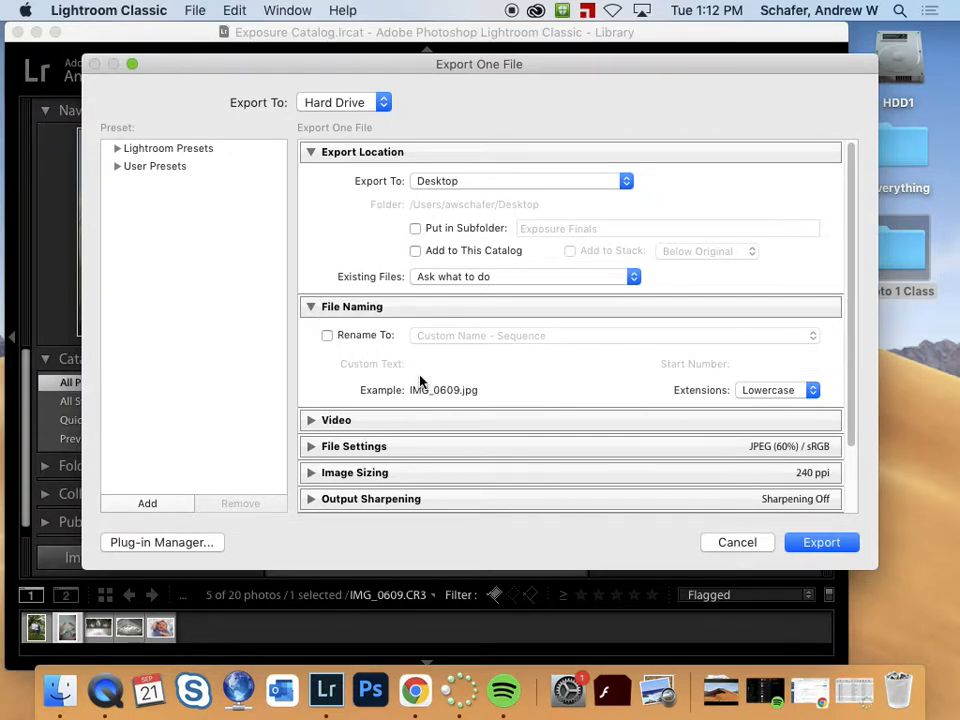
pyautogui.click(312, 306)
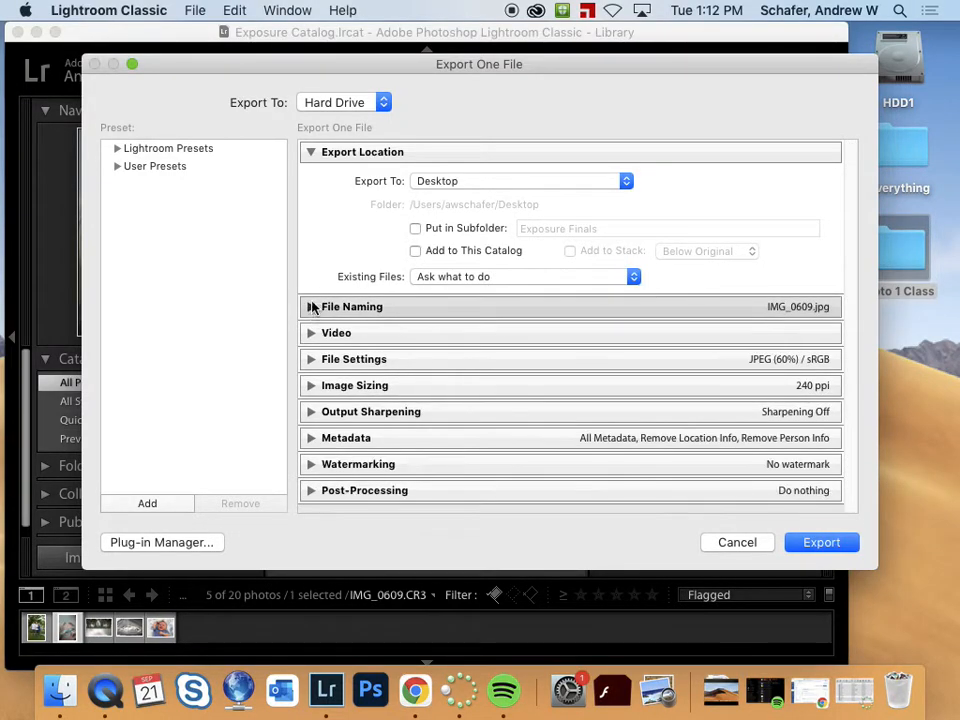
# - Review the Export Location and File Naming settings of the single-photo export
pyautogui.click(311, 152)
pyautogui.click(313, 179)
pyautogui.click(311, 153)
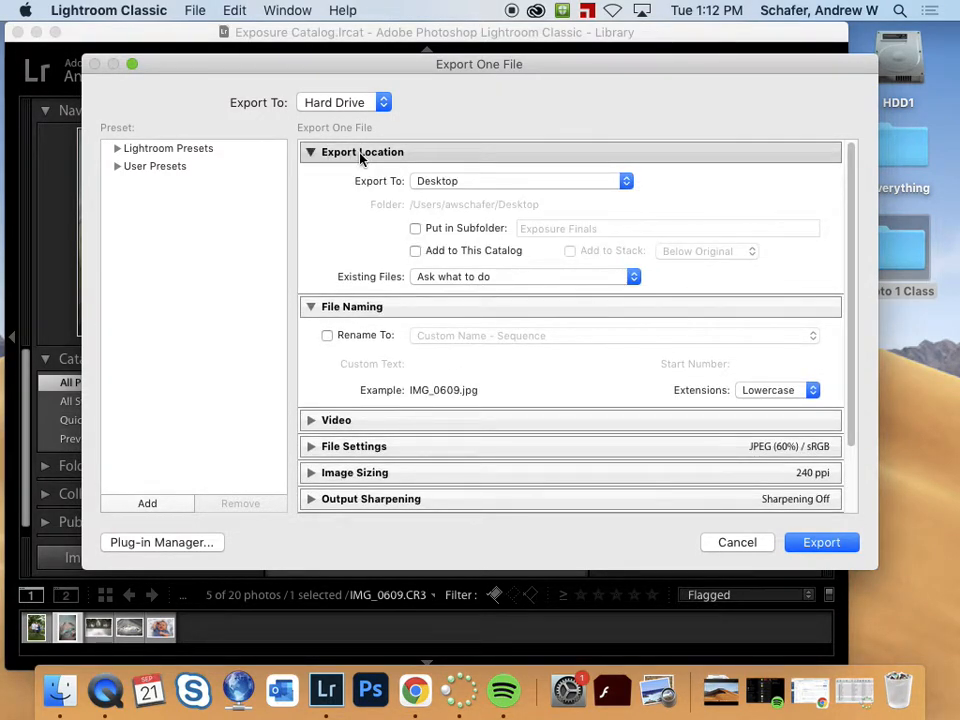
pyautogui.scroll(5, 358, 156)
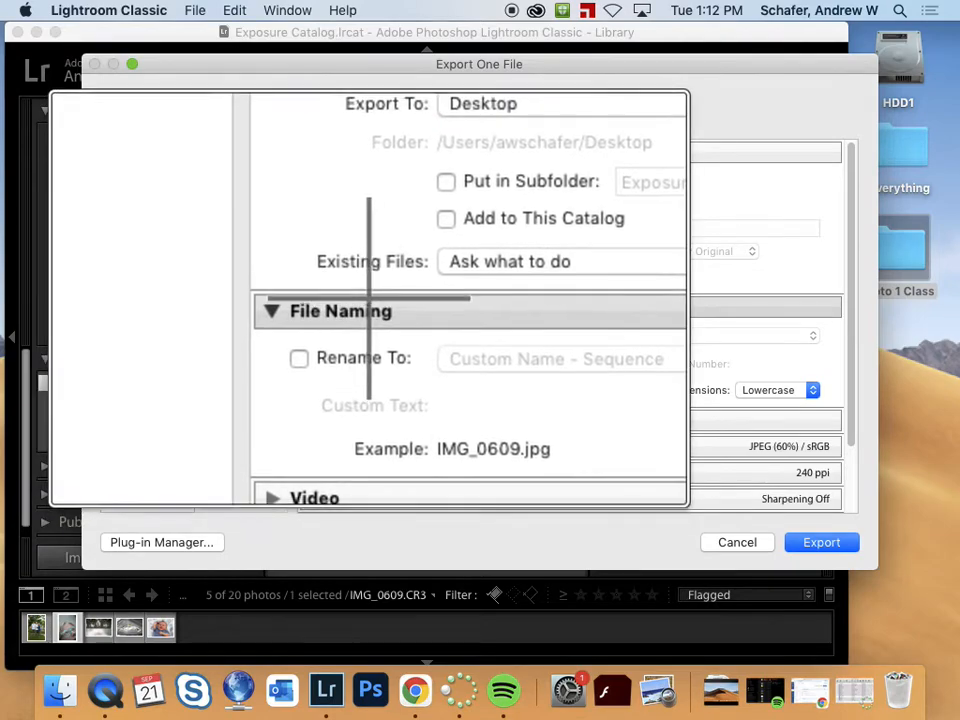
pyautogui.scroll(-5, 358, 270)
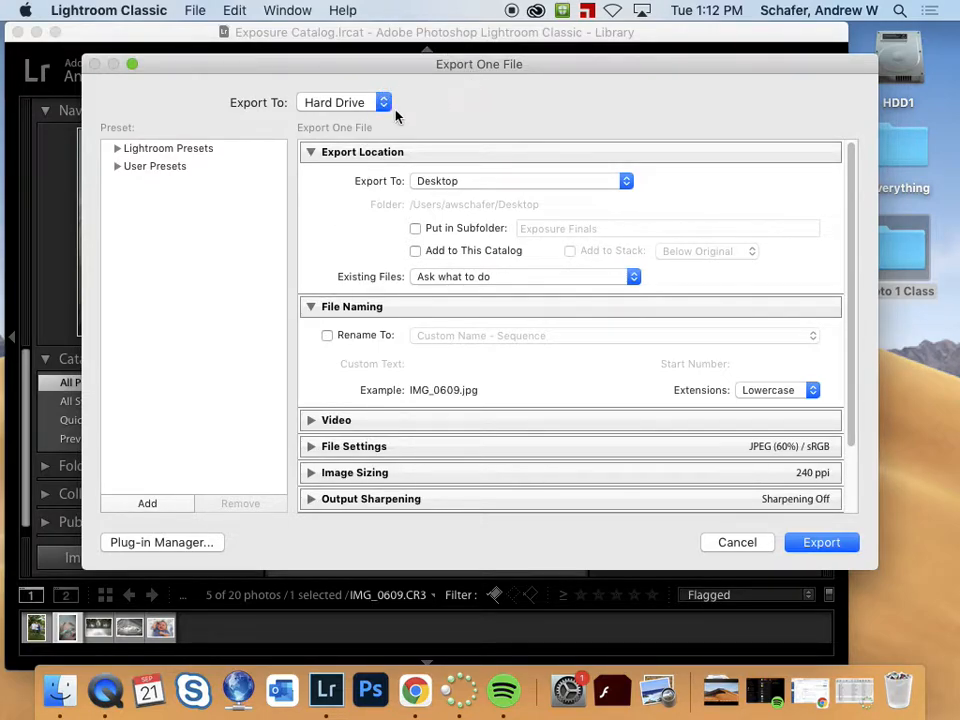
pyautogui.scroll(5, 465, 93)
pyautogui.scroll(-5, 477, 91)
# - Cancel the single-photo export and start one for all five flagged photos, continuing despite the missing originals
pyautogui.click(728, 542)
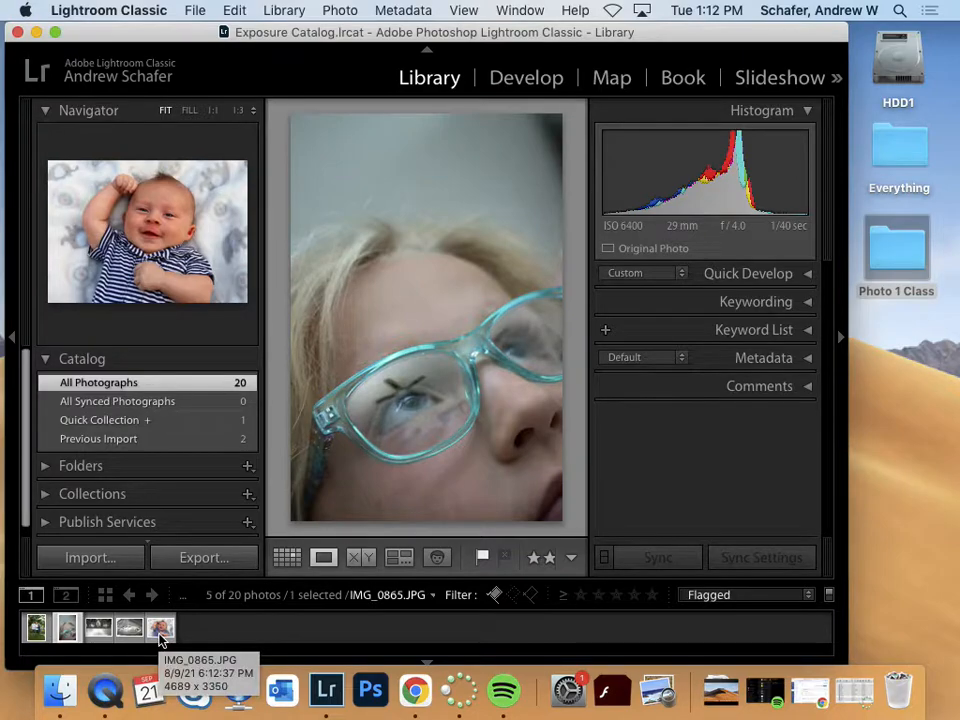
pyautogui.press('super+a')
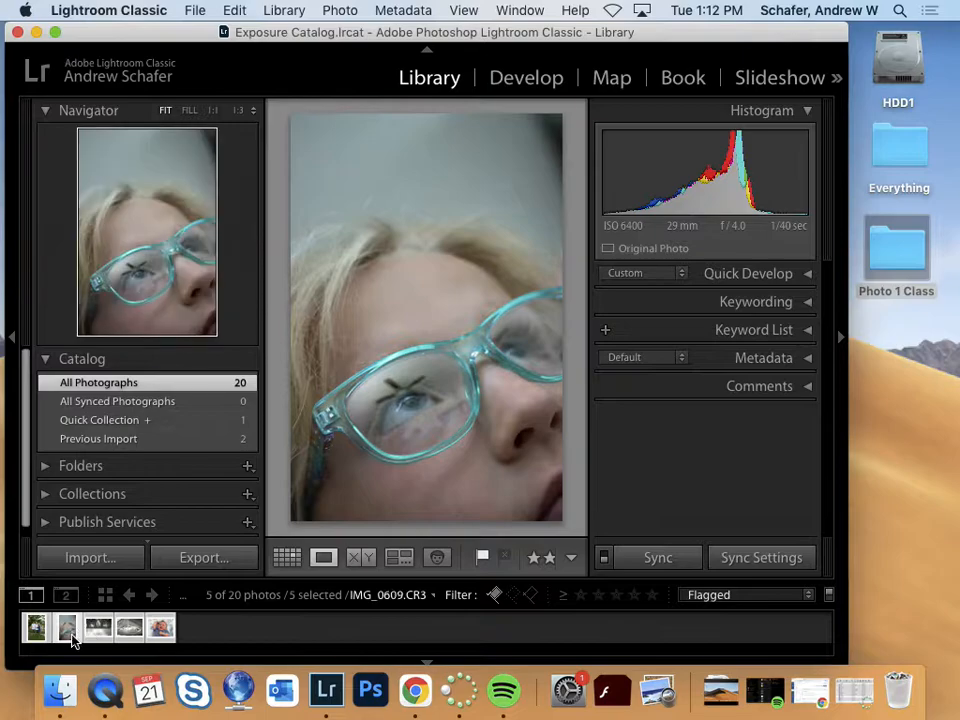
pyautogui.click(200, 561)
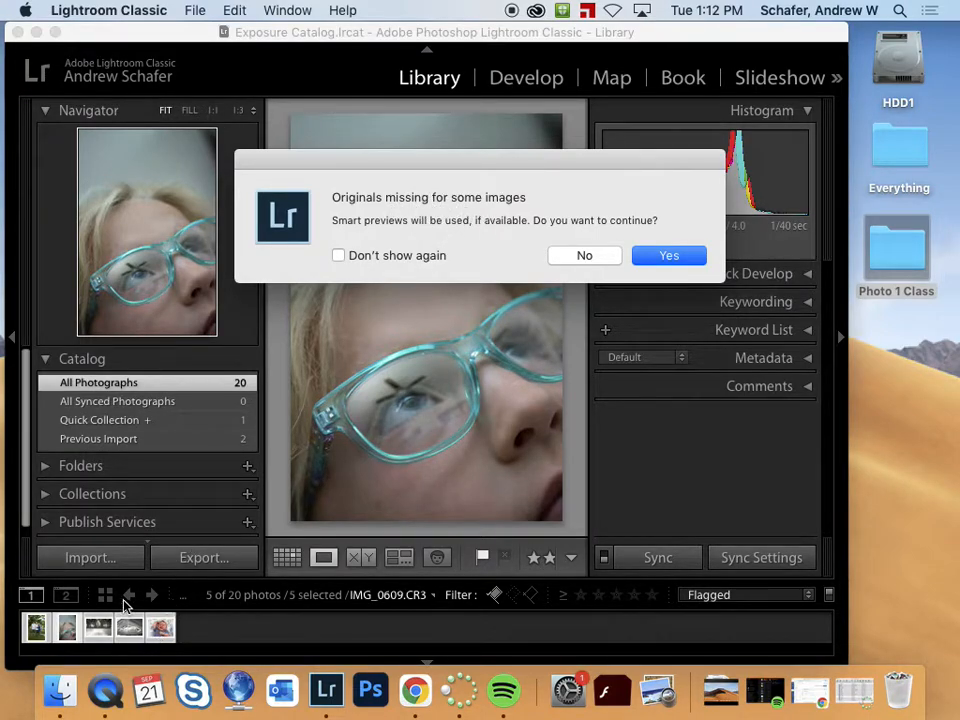
pyautogui.click(680, 257)
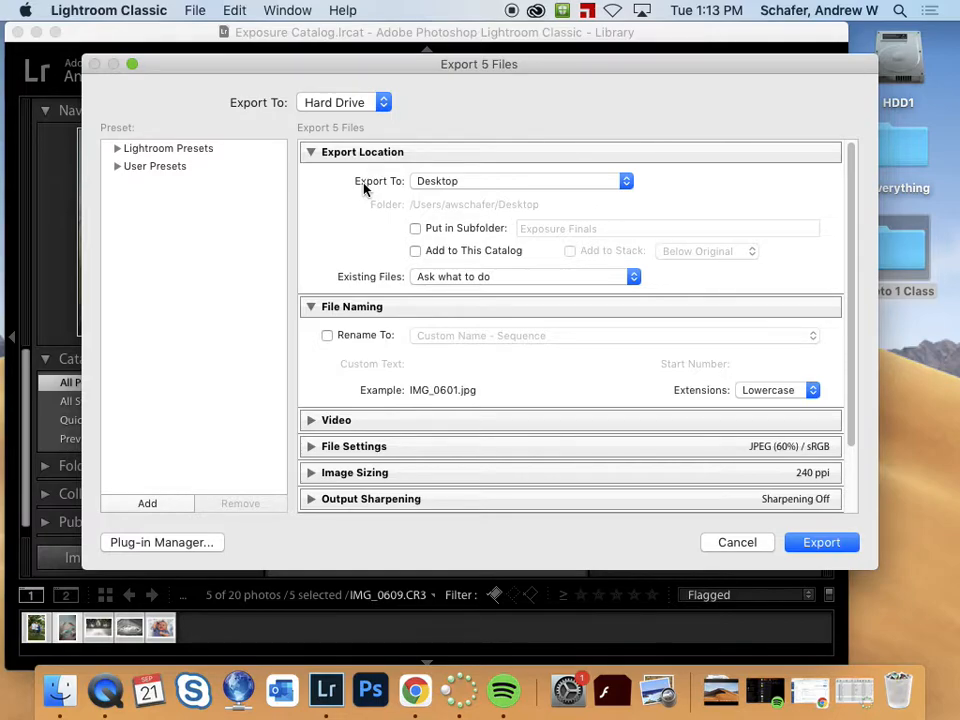
# - Set the export location to the specific folder Desktop/Photo 1 Class/Exposure
pyautogui.click(476, 186)
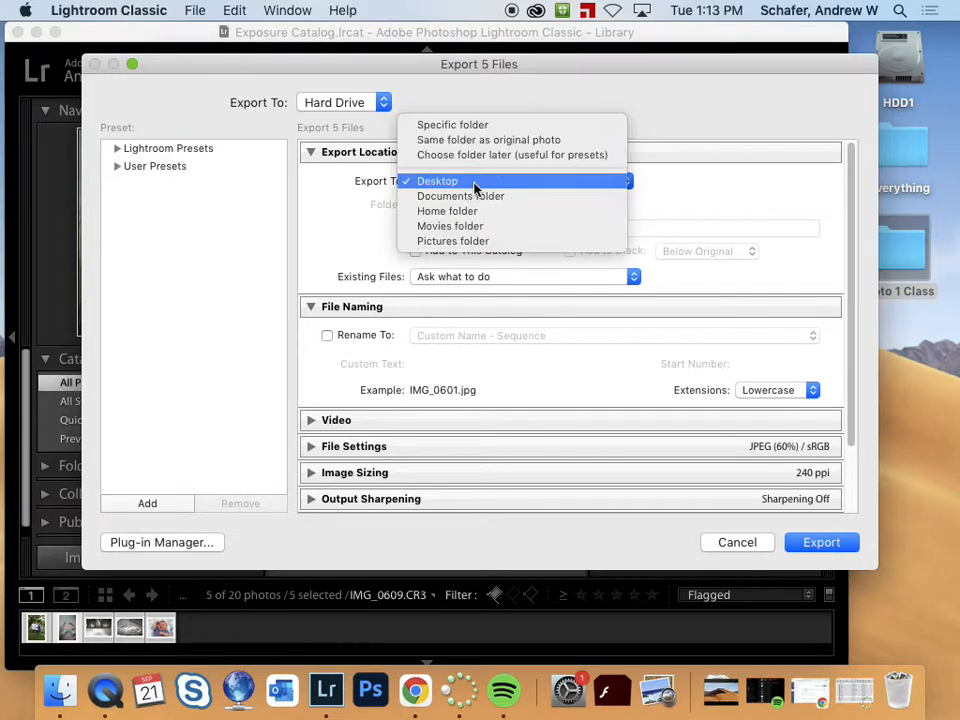
pyautogui.click(467, 129)
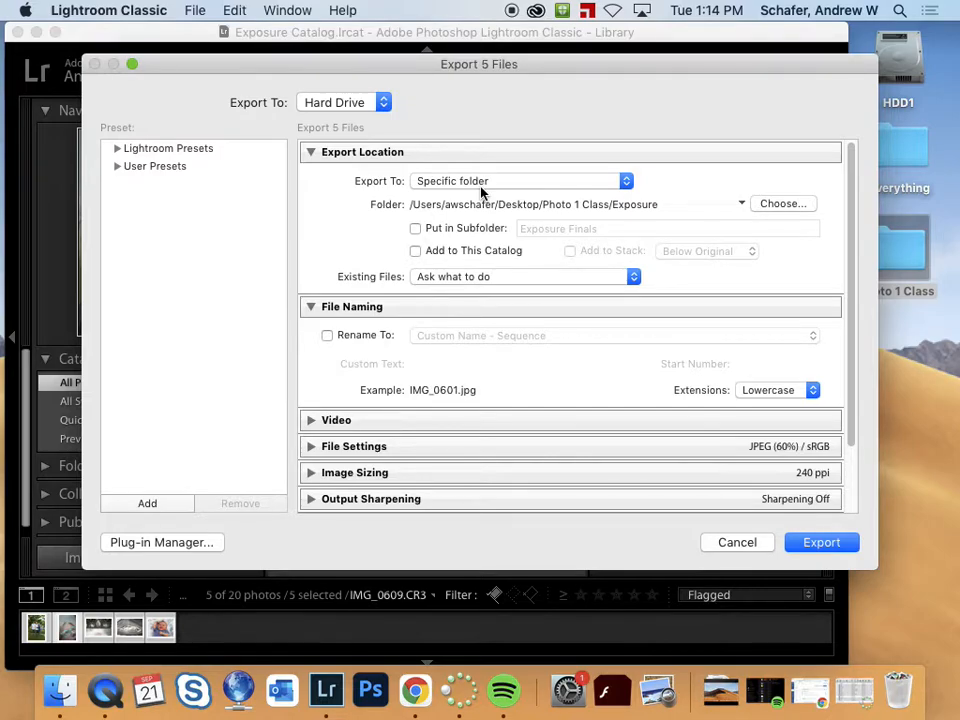
pyautogui.click(783, 205)
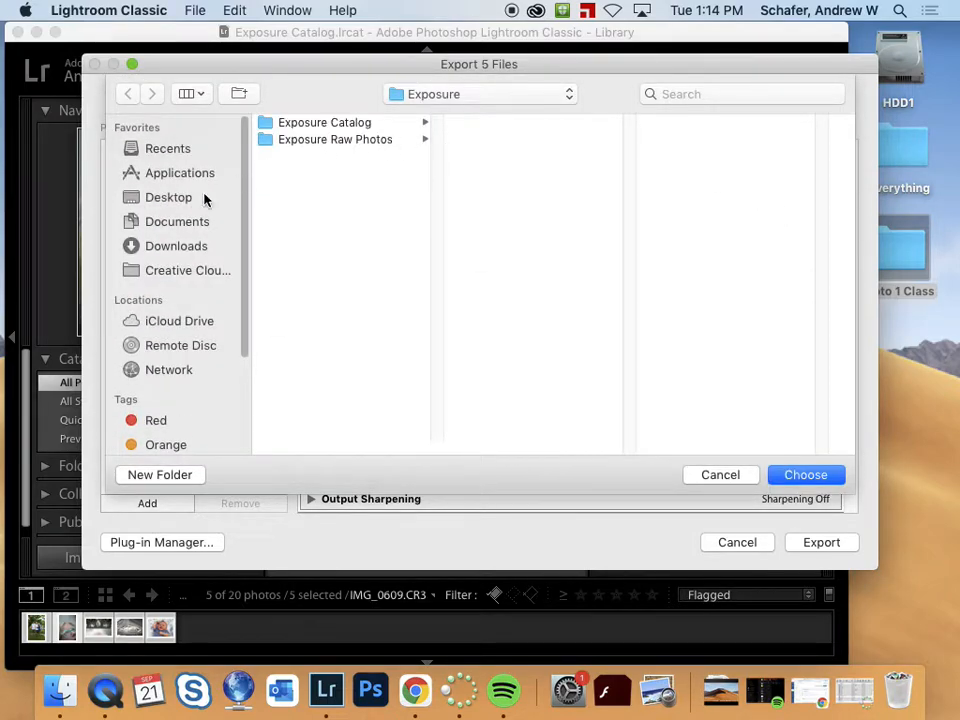
pyautogui.click(168, 202)
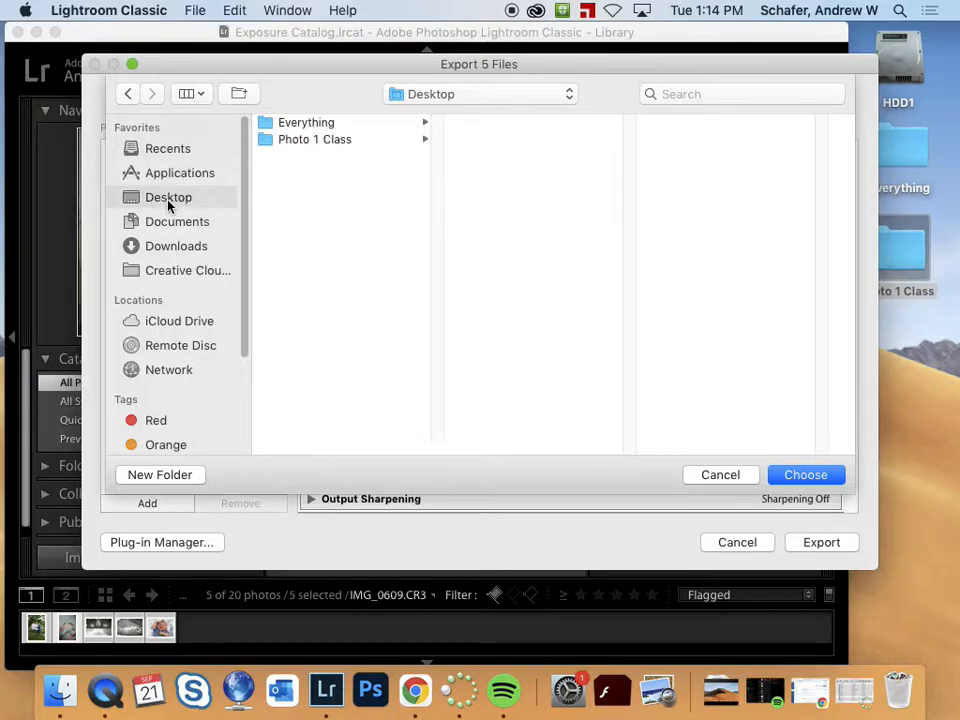
pyautogui.click(330, 143)
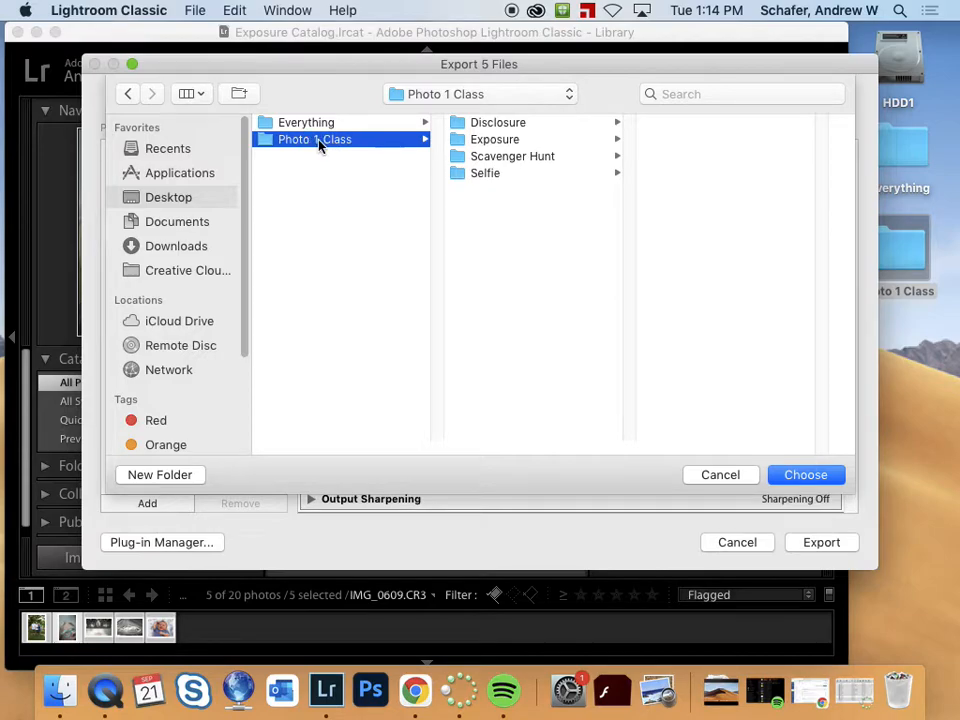
pyautogui.click(503, 146)
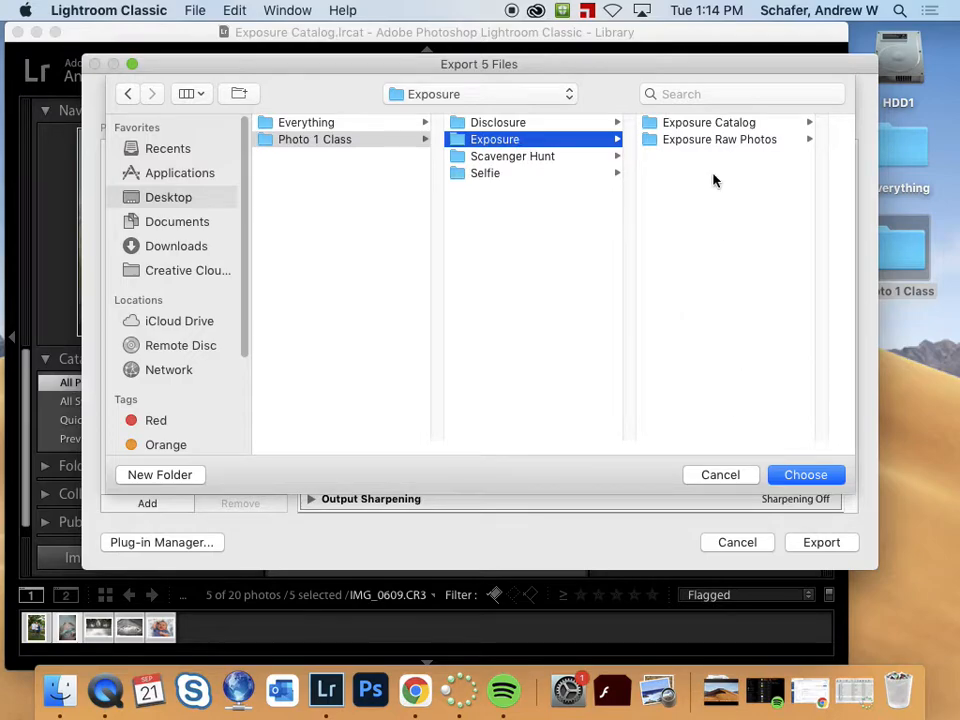
pyautogui.click(801, 476)
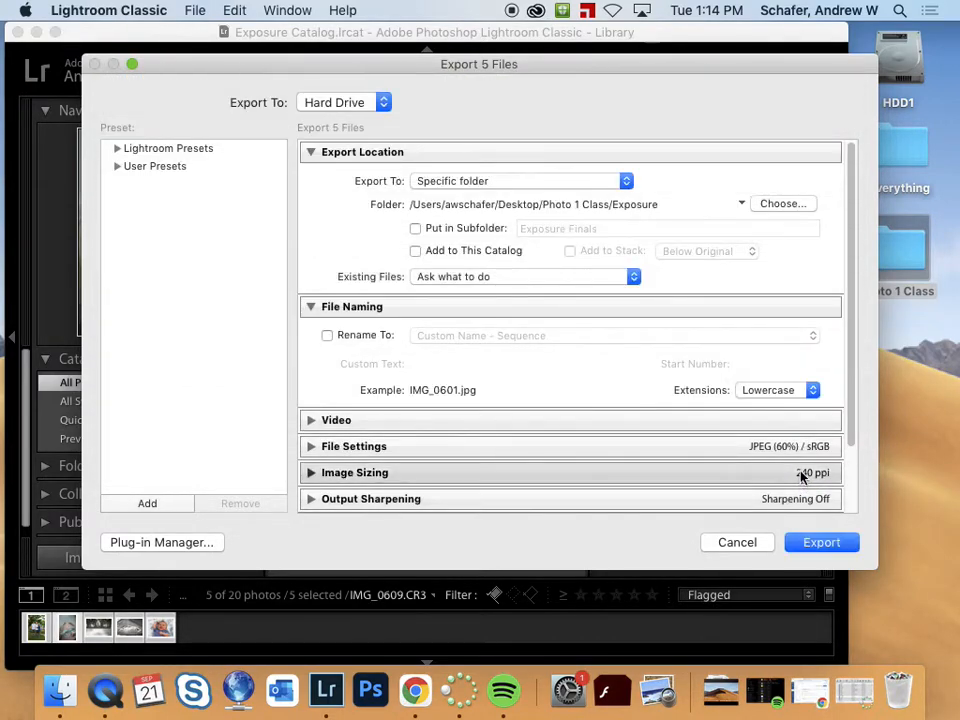
# - Put the exported files in the subfolder Exposure Finals, with existing files handled by Ask what to do
pyautogui.click(416, 230)
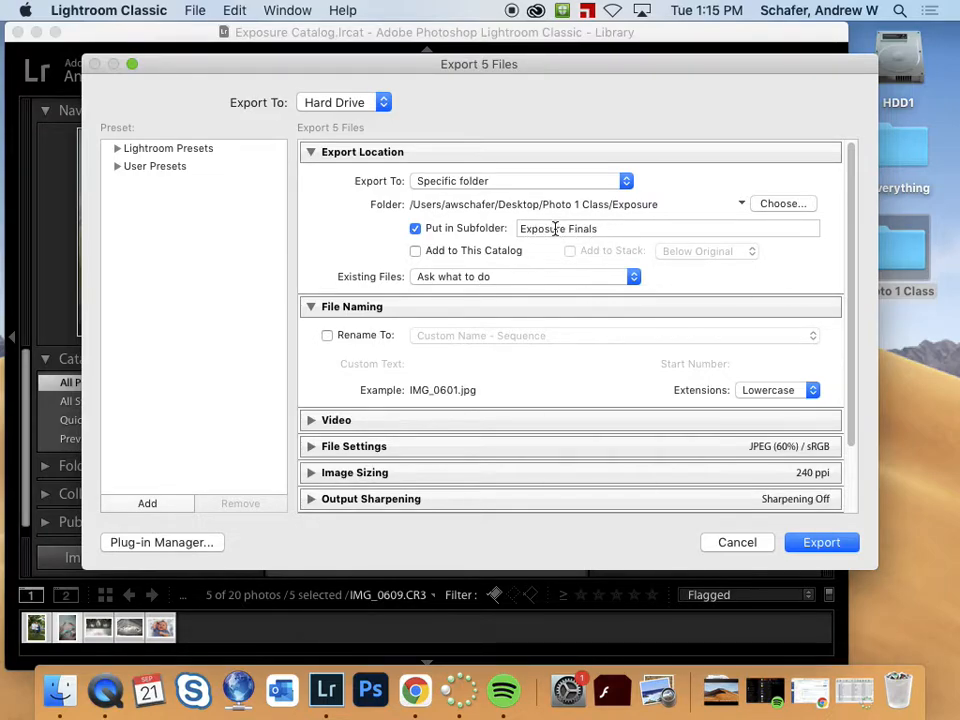
pyautogui.click(614, 230)
pyautogui.click(616, 229)
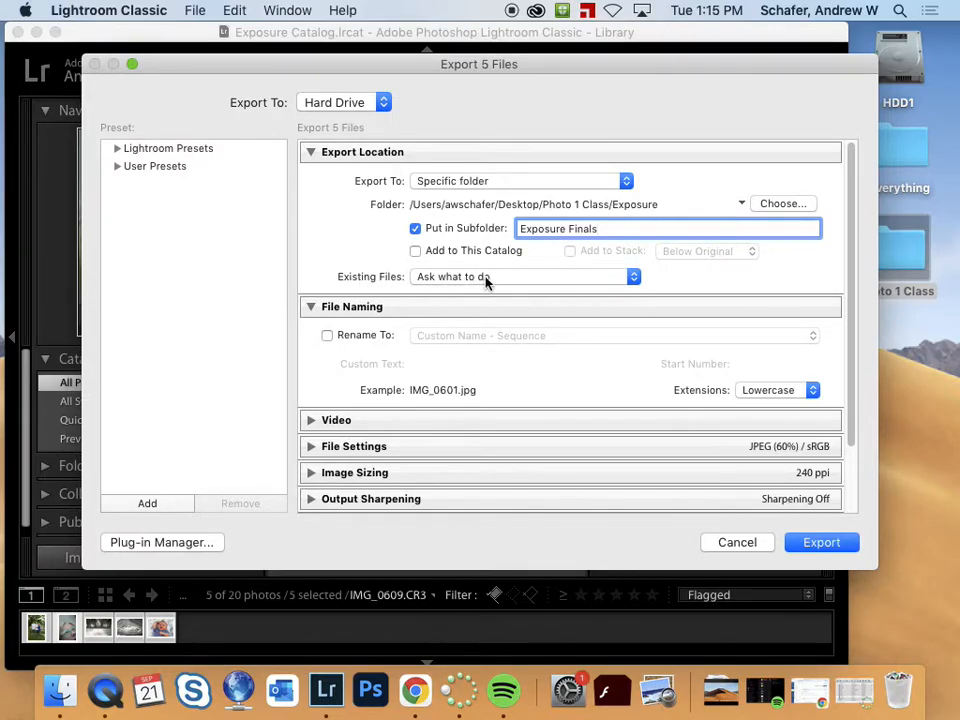
pyautogui.click(458, 281)
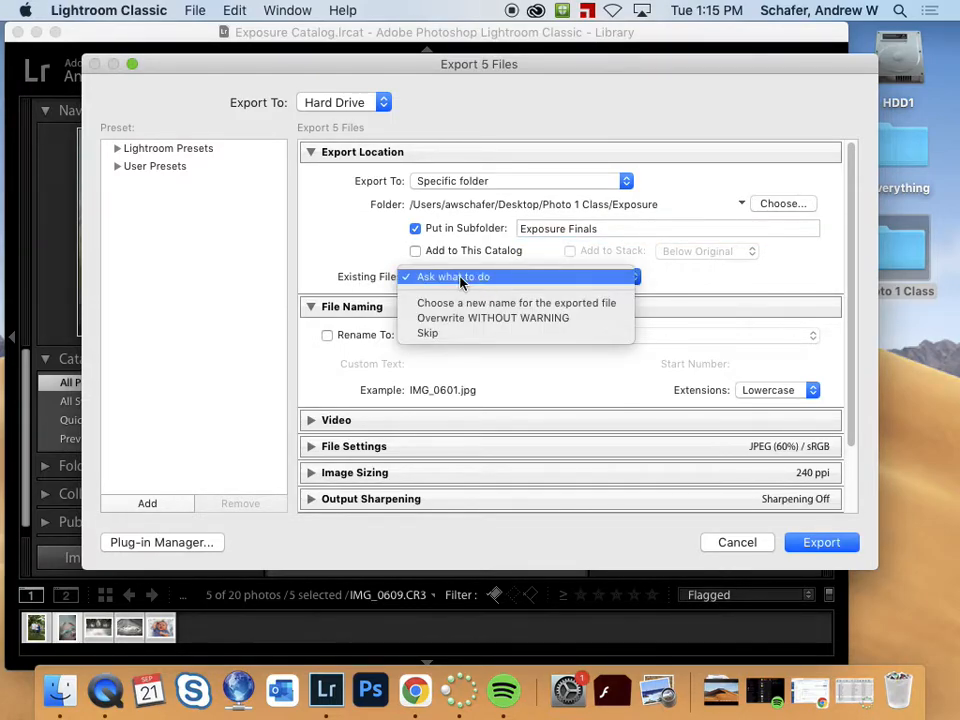
pyautogui.click(466, 278)
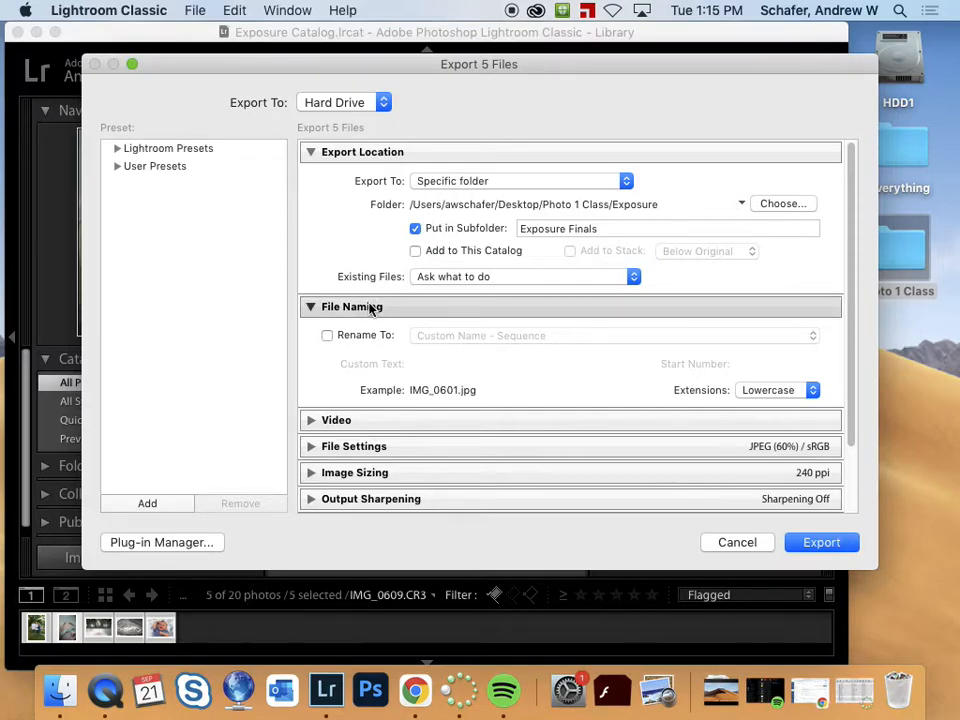
# - Turn on renaming with the Custom Name - Sequence template and set the custom text to "4B Last First Exposure"
pyautogui.click(327, 337)
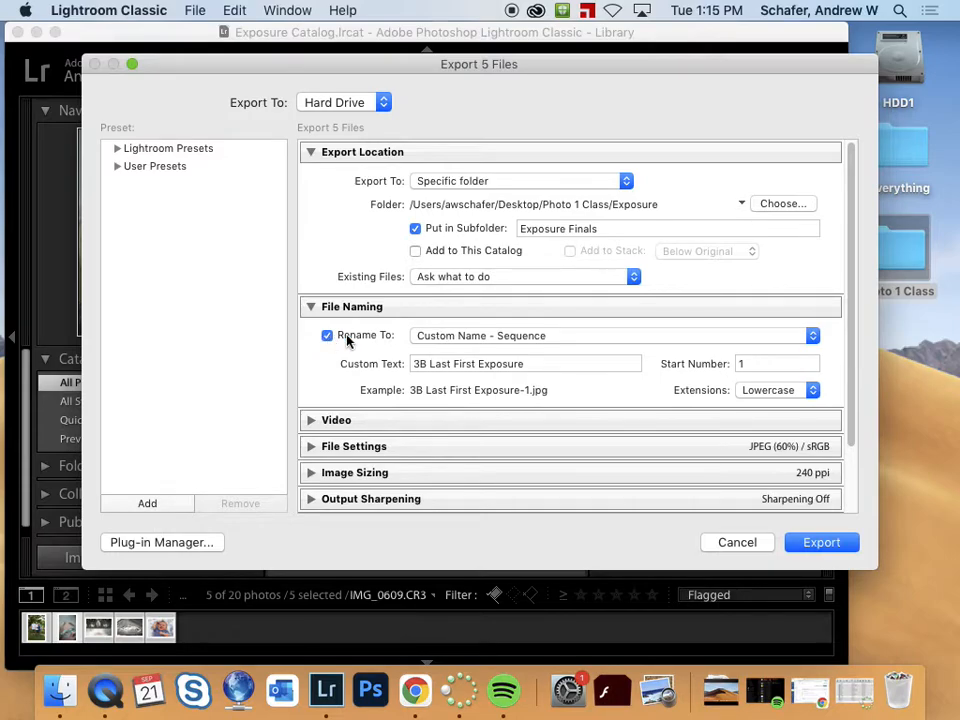
pyautogui.click(433, 338)
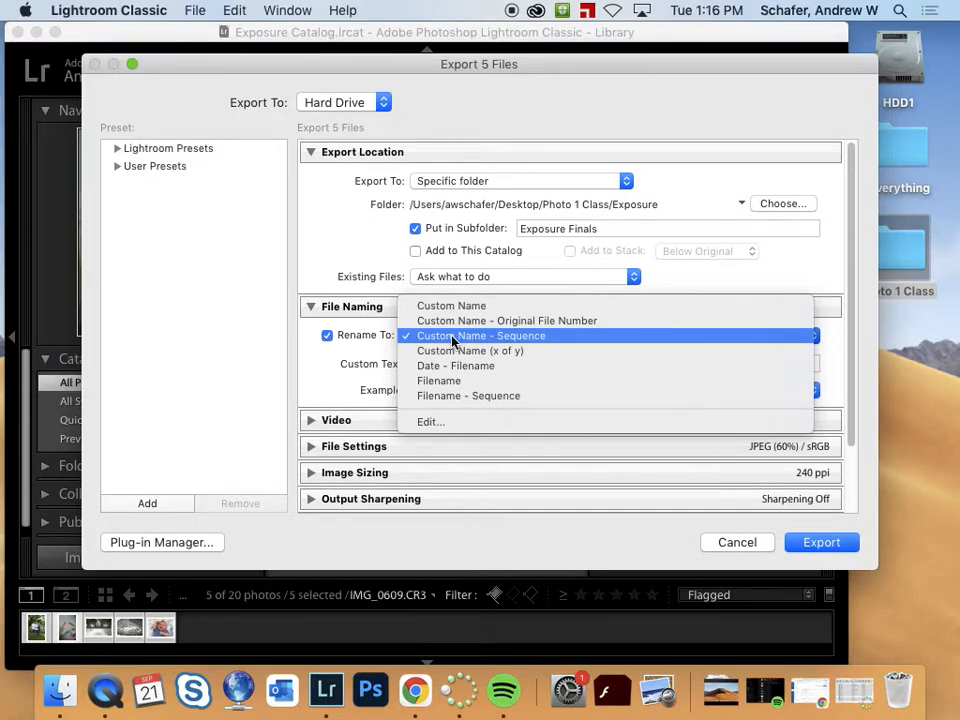
pyautogui.click(523, 342)
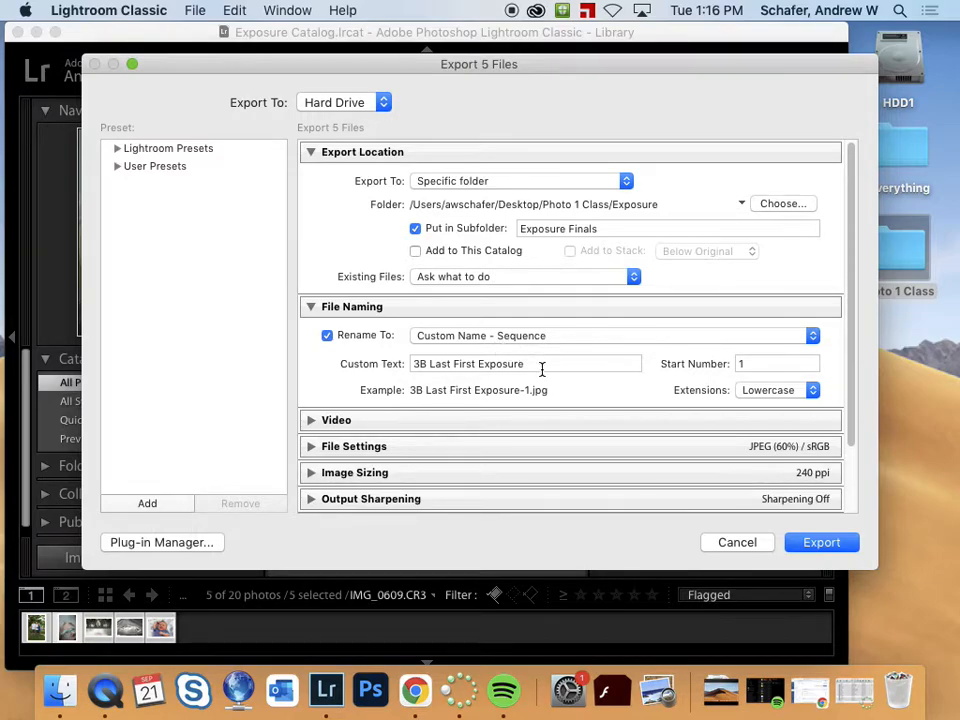
pyautogui.tripleClick(446, 364)
pyautogui.press('BackSpace')
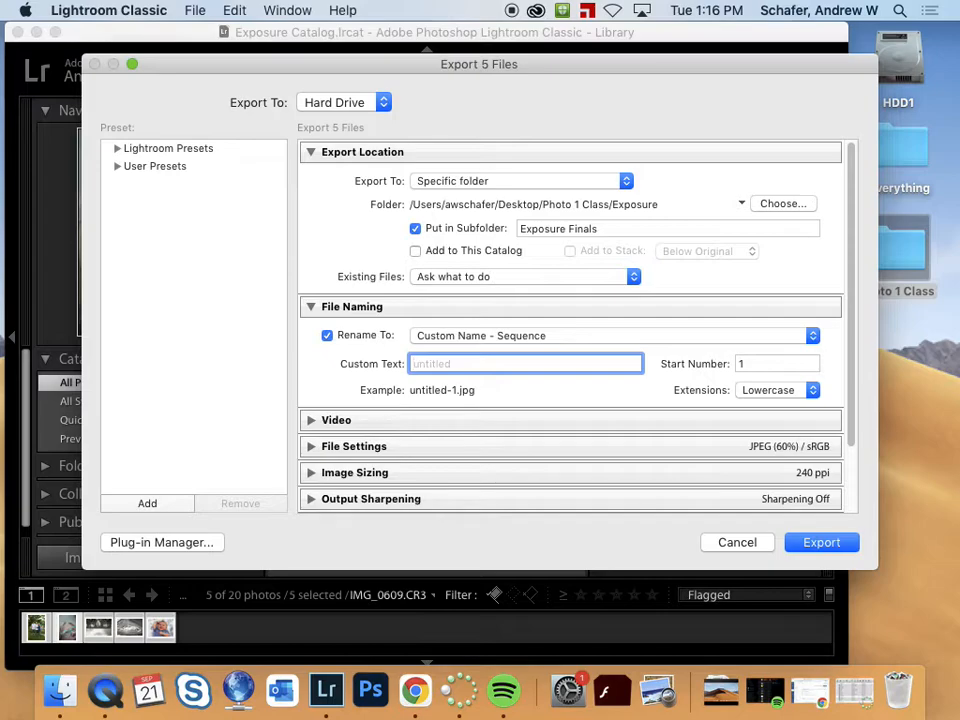
pyautogui.write('4B')
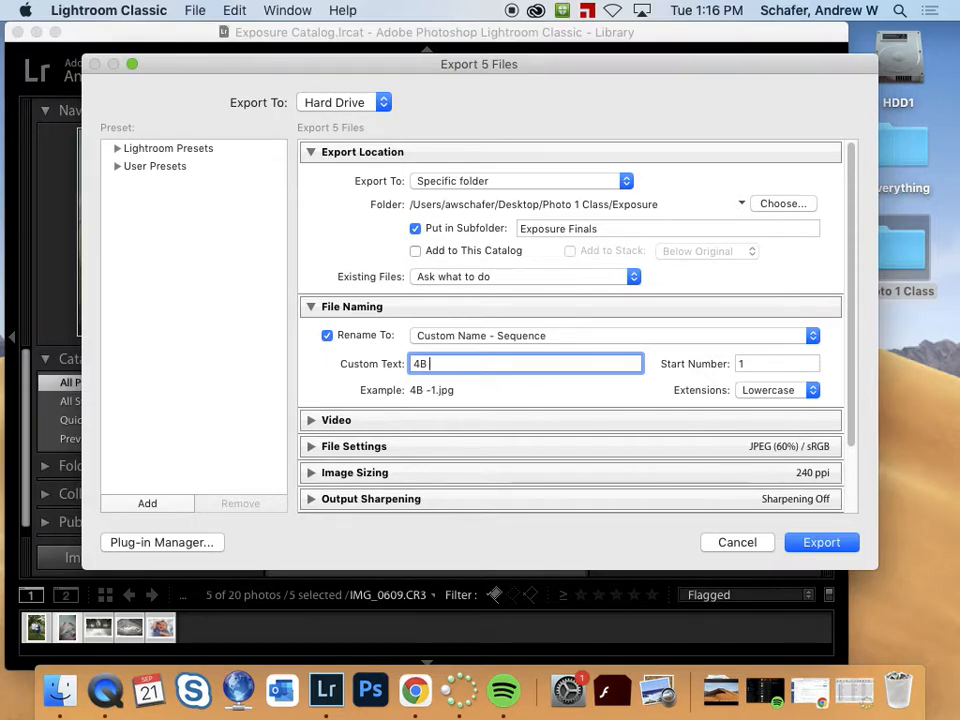
pyautogui.write(' Last')
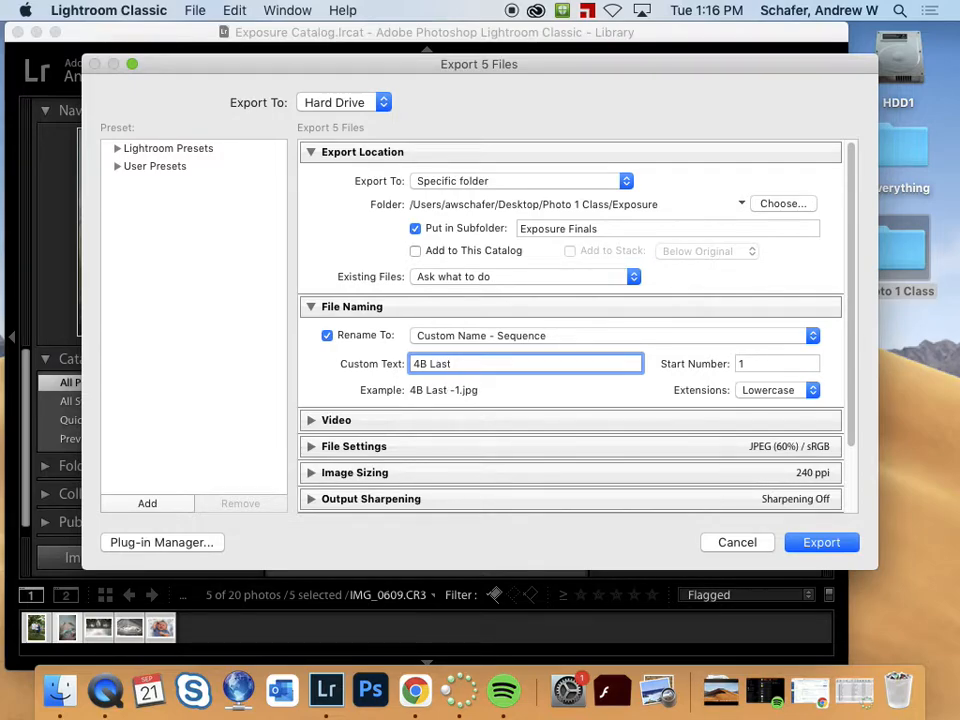
pyautogui.write(' First')
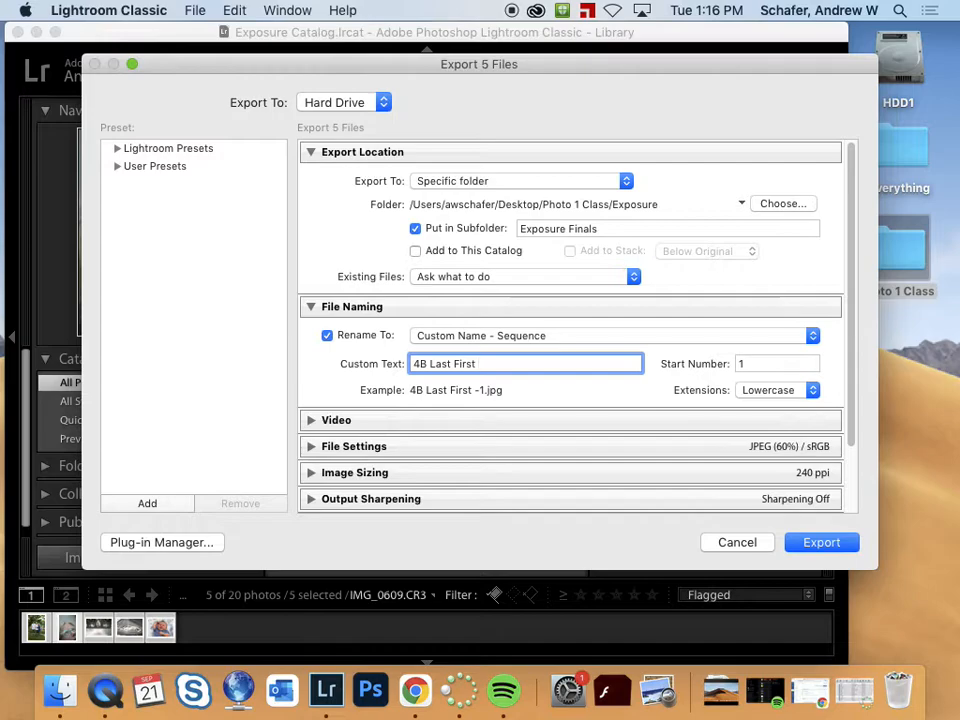
pyautogui.write(' Ex')
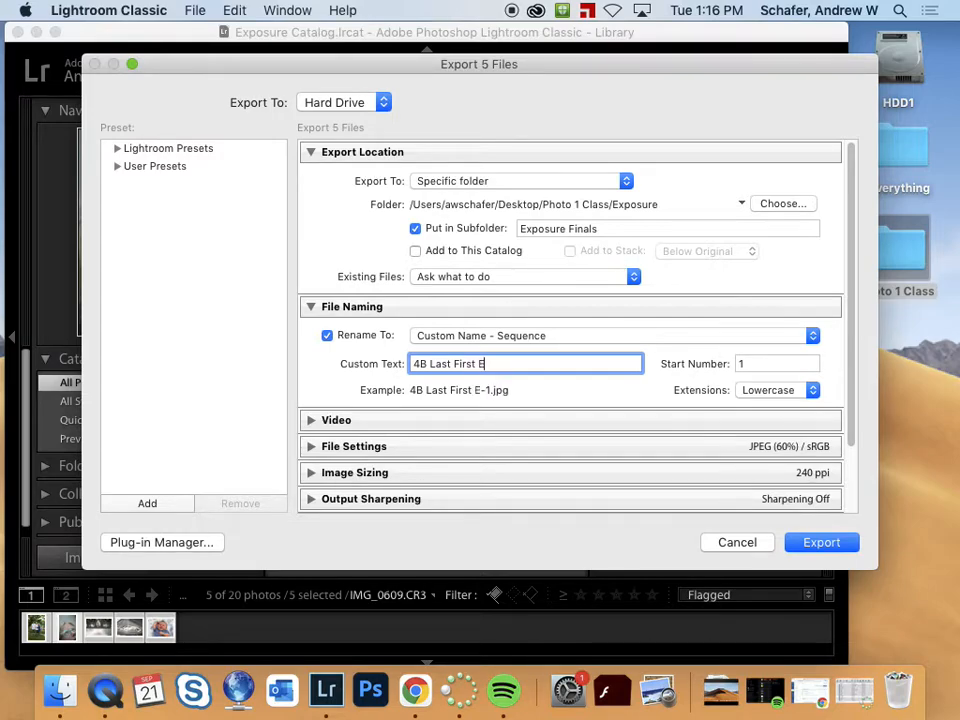
pyautogui.write('posure')
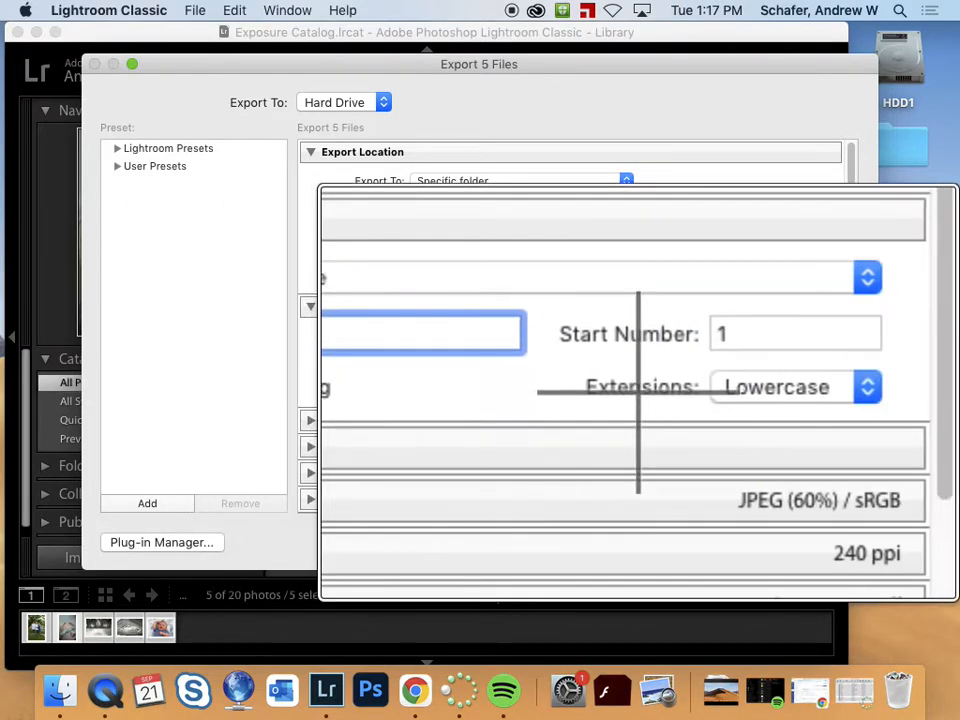
# - Try uppercase file extensions for the exported photos, then return the setting to lowercase
pyautogui.click(789, 392)
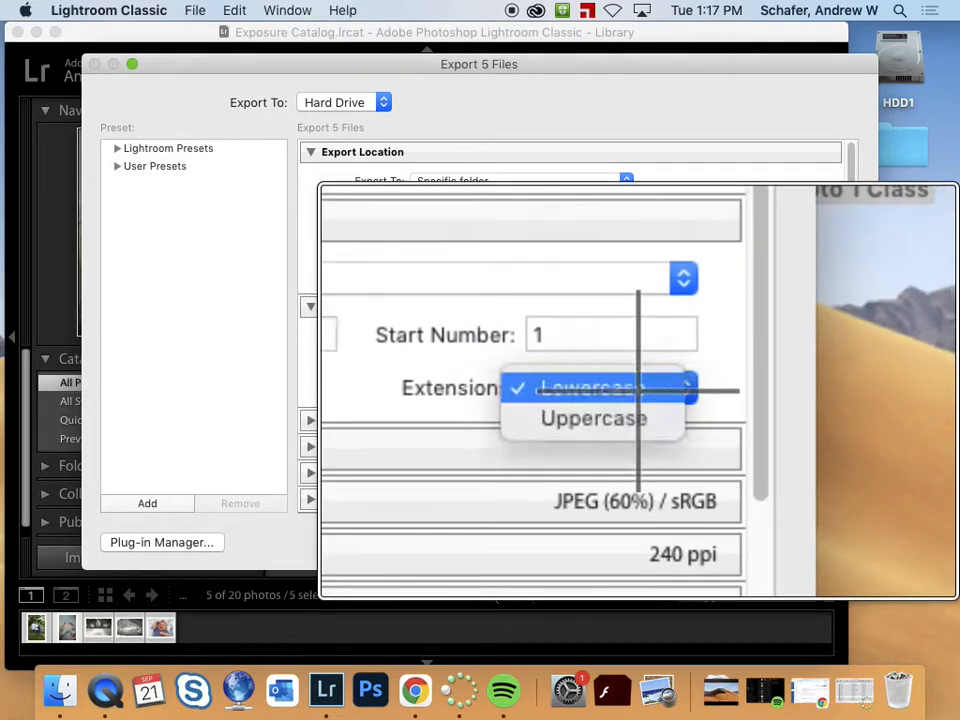
pyautogui.click(775, 403)
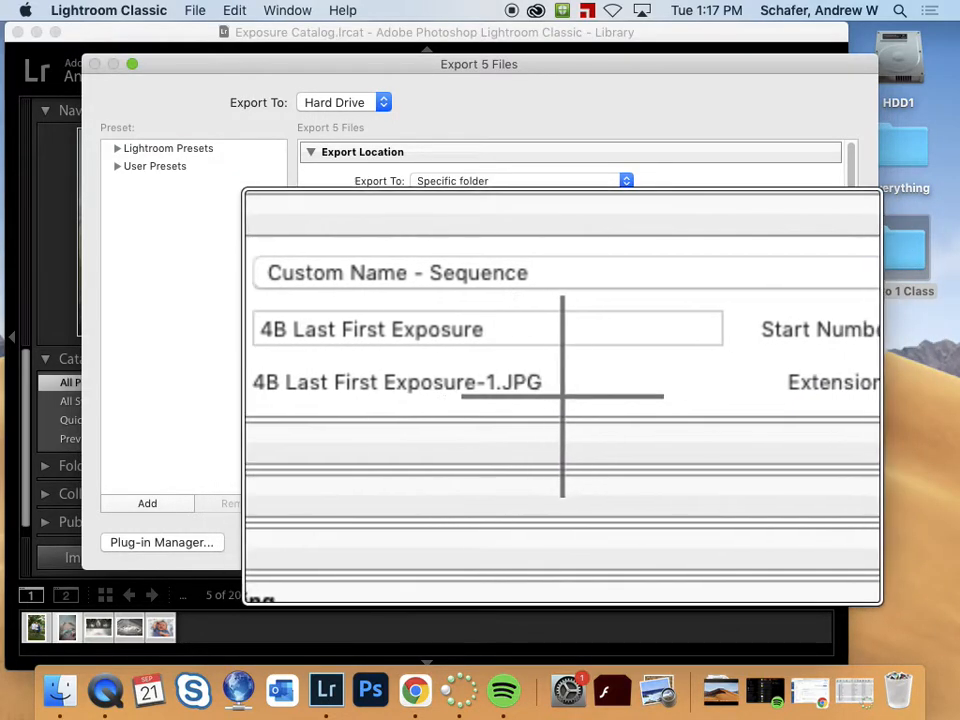
pyautogui.click(760, 390)
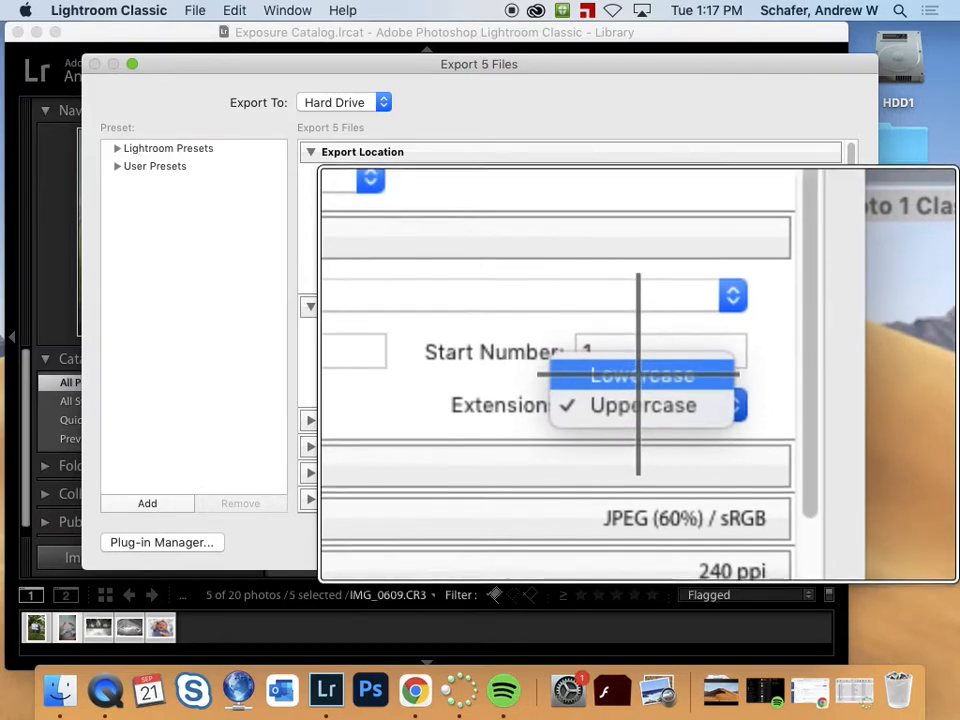
pyautogui.click(639, 379)
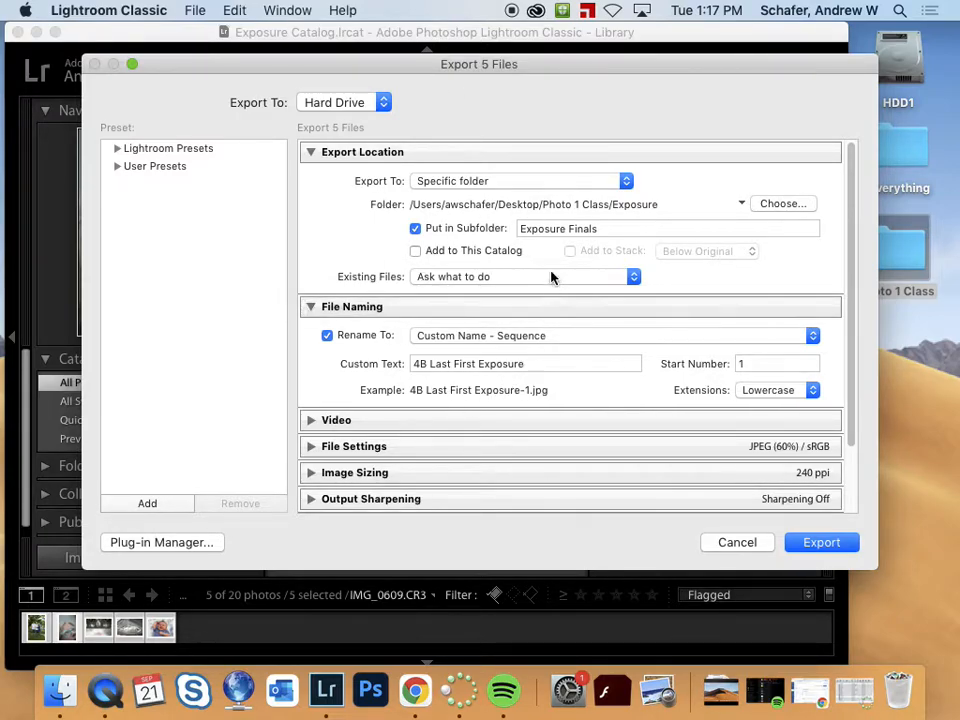
# - Recheck the Export Location settings and the contents of the chosen Exposure destination folder
pyautogui.scroll(4, 480, 187)
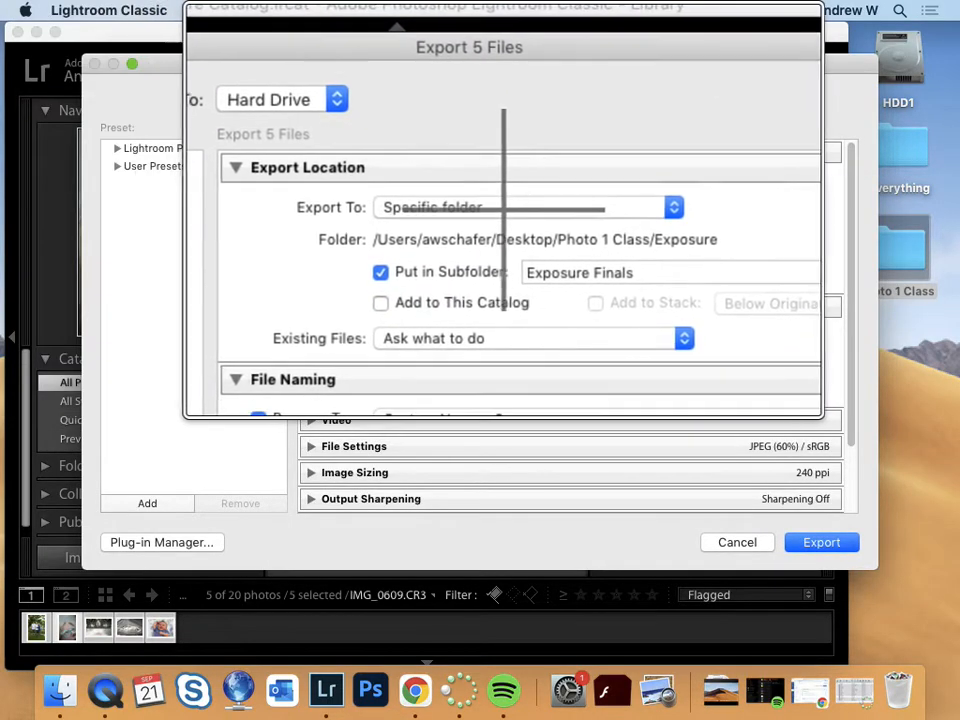
pyautogui.scroll(-4, 766, 208)
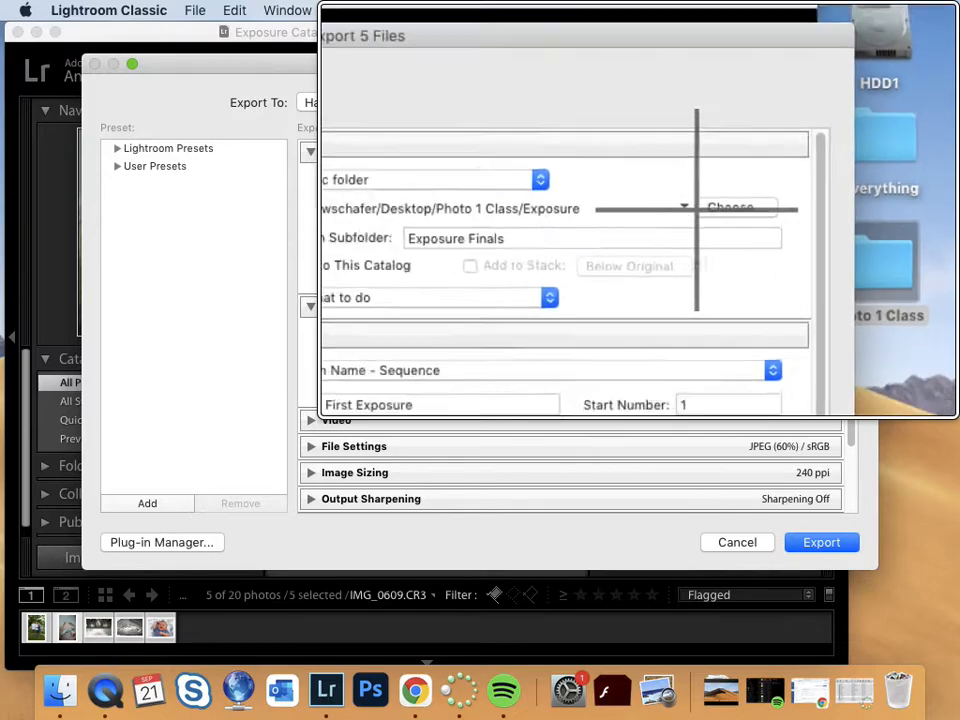
pyautogui.click(766, 204)
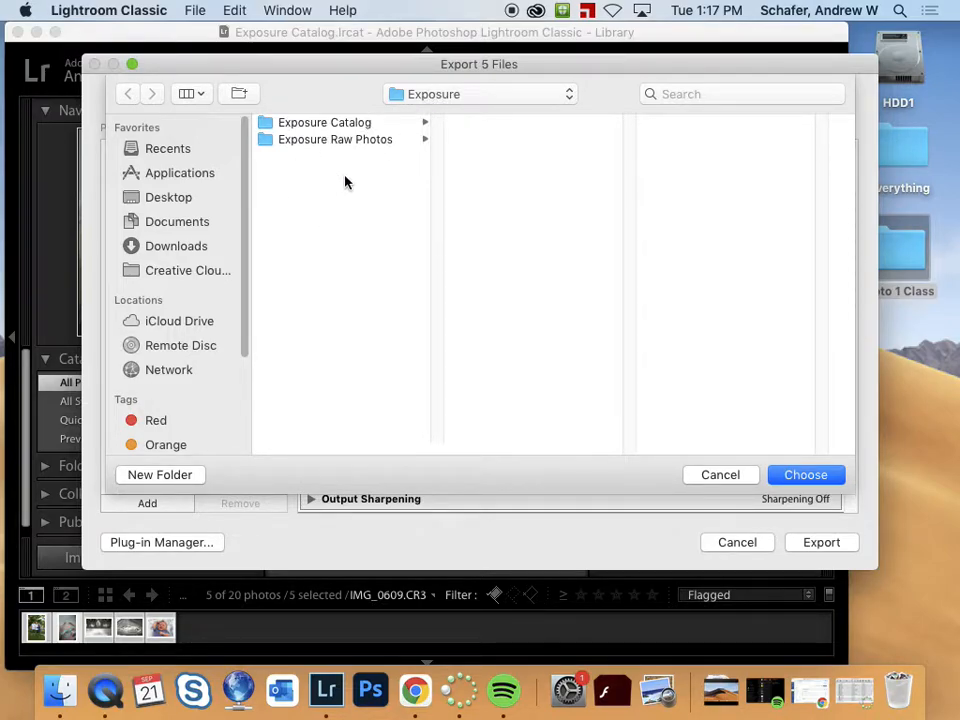
pyautogui.click(803, 478)
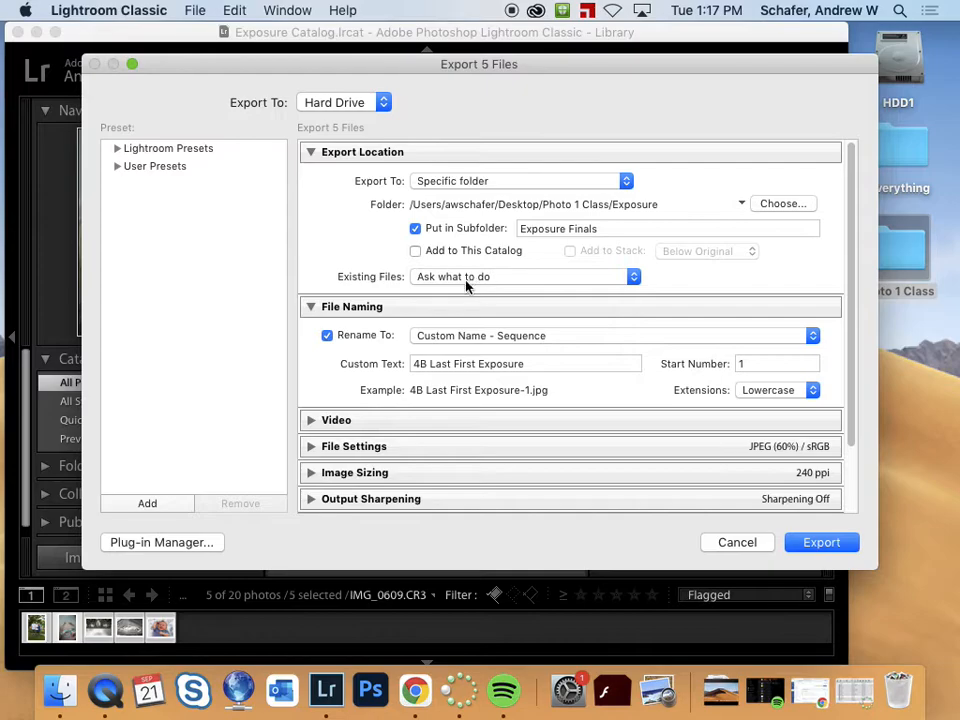
# - Export the five selected photos with the current export settings and dismiss the export results
pyautogui.scroll(-3, 430, 308)
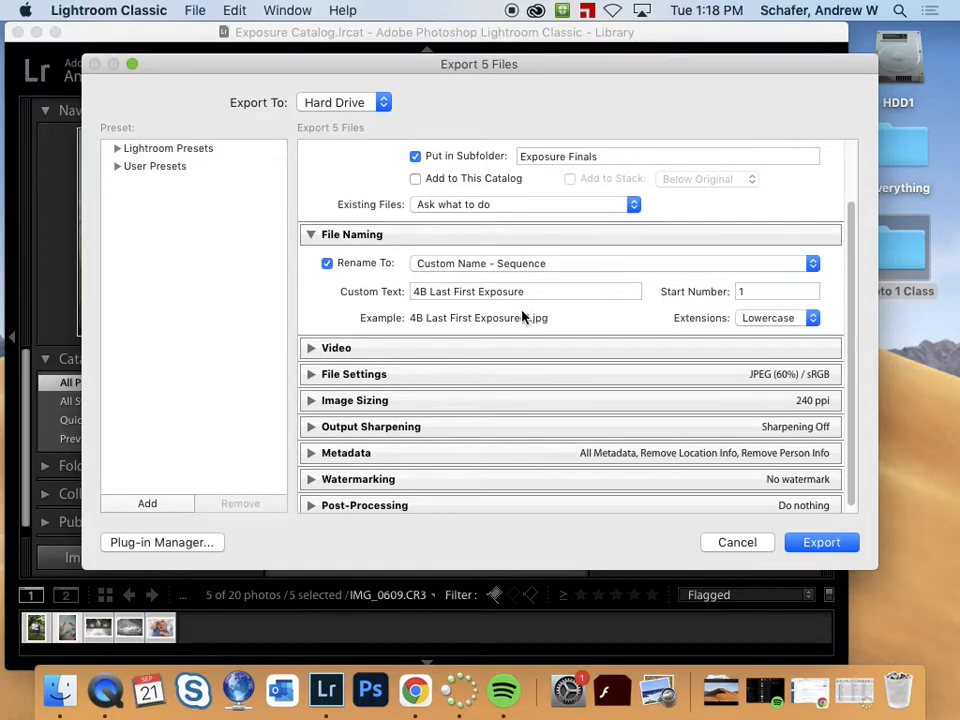
pyautogui.click(821, 542)
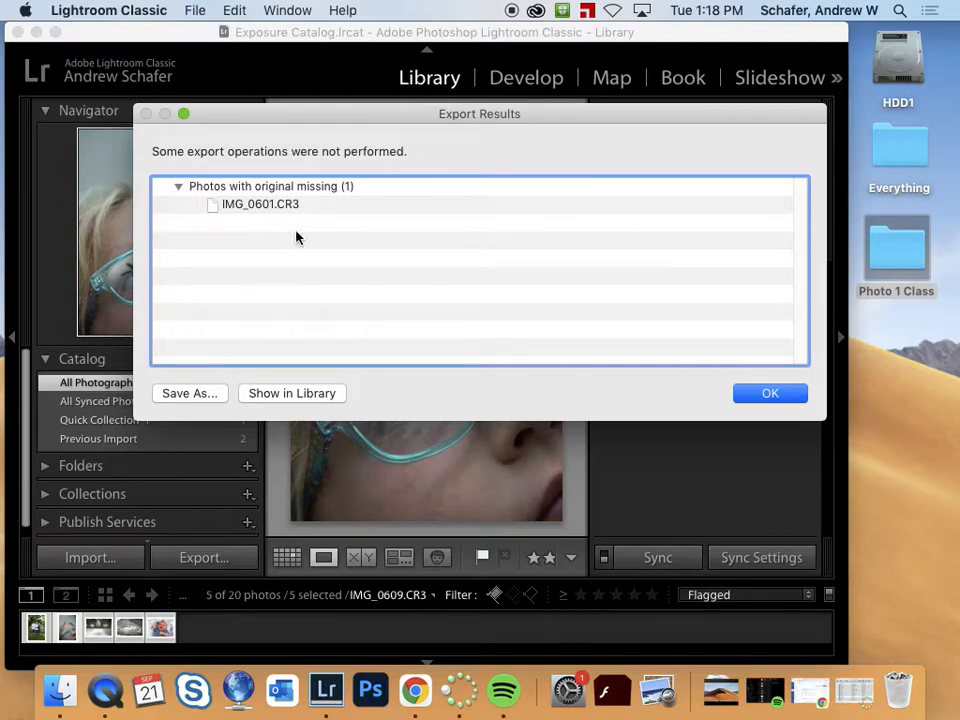
pyautogui.click(780, 395)
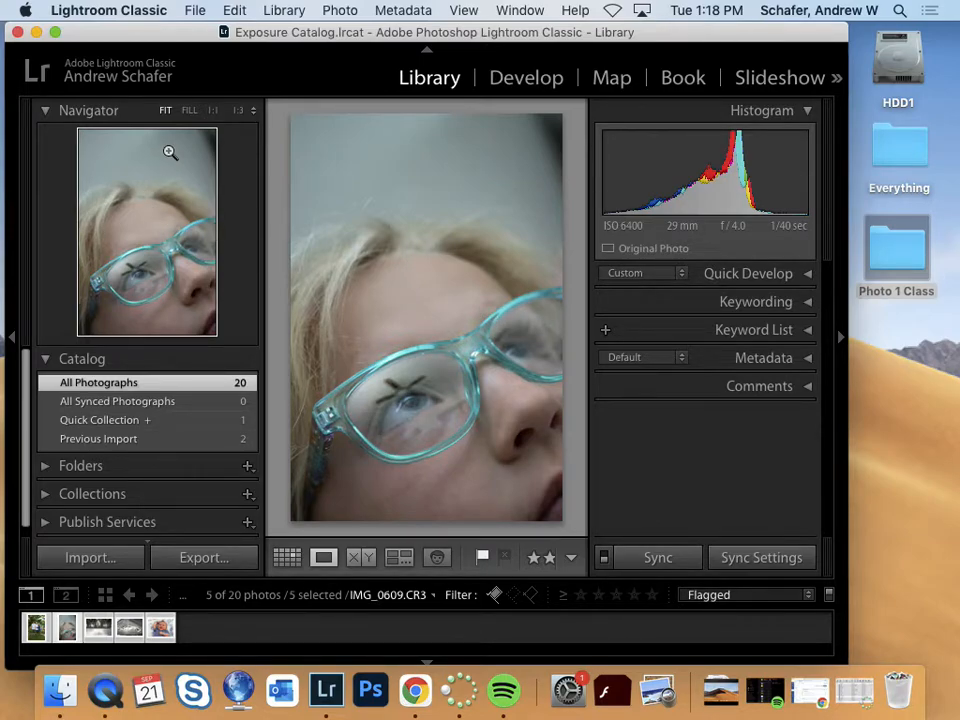
# - Minimize Lightroom Classic, open the Exposure Finals folder inside Photo 1 Class > Exposure in Finder, and enlarge its thumbnails
pyautogui.click(36, 32)
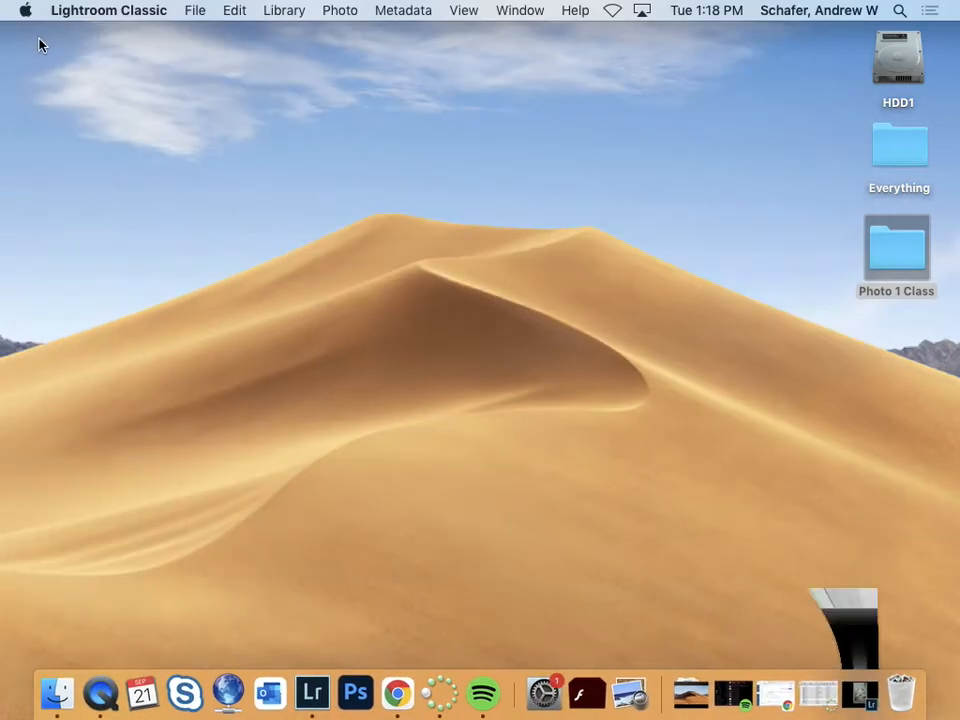
pyautogui.click(811, 313)
pyautogui.doubleClick(903, 252)
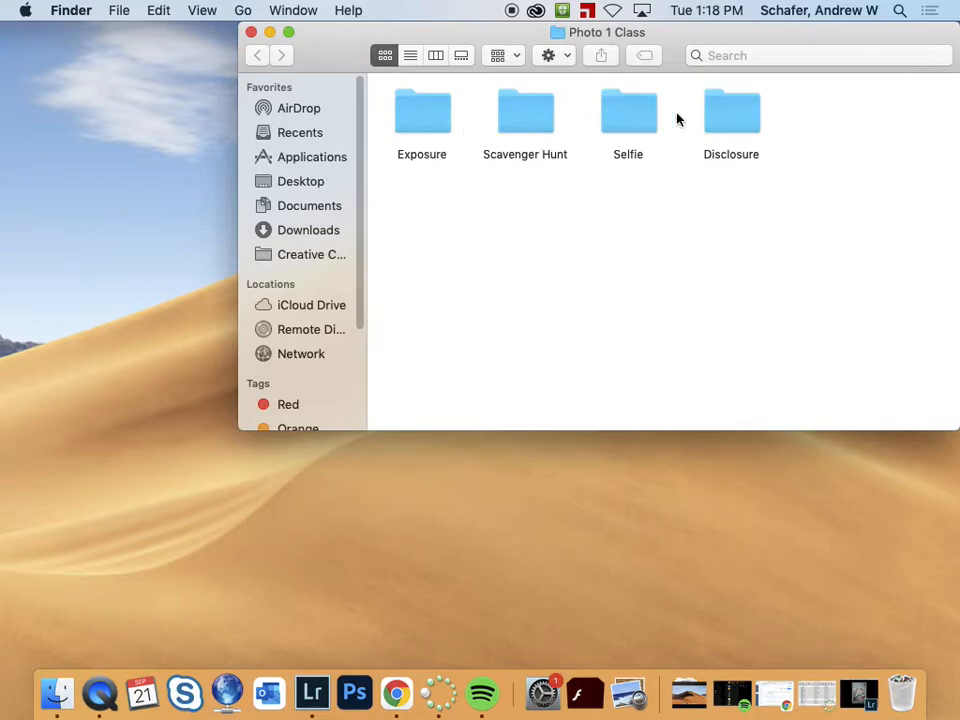
pyautogui.doubleClick(418, 114)
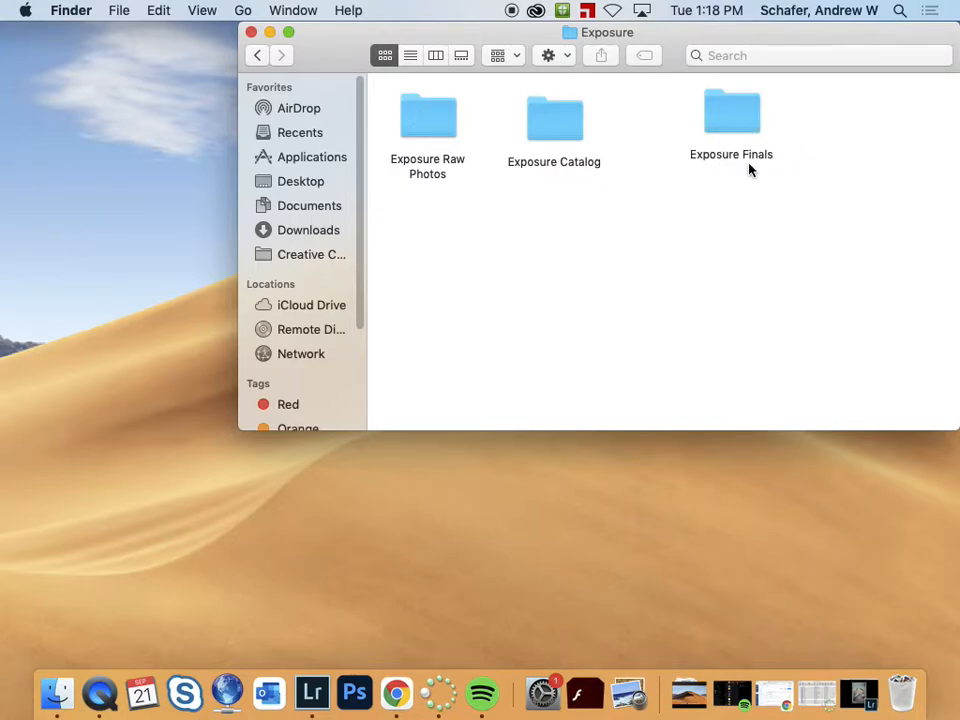
pyautogui.doubleClick(737, 121)
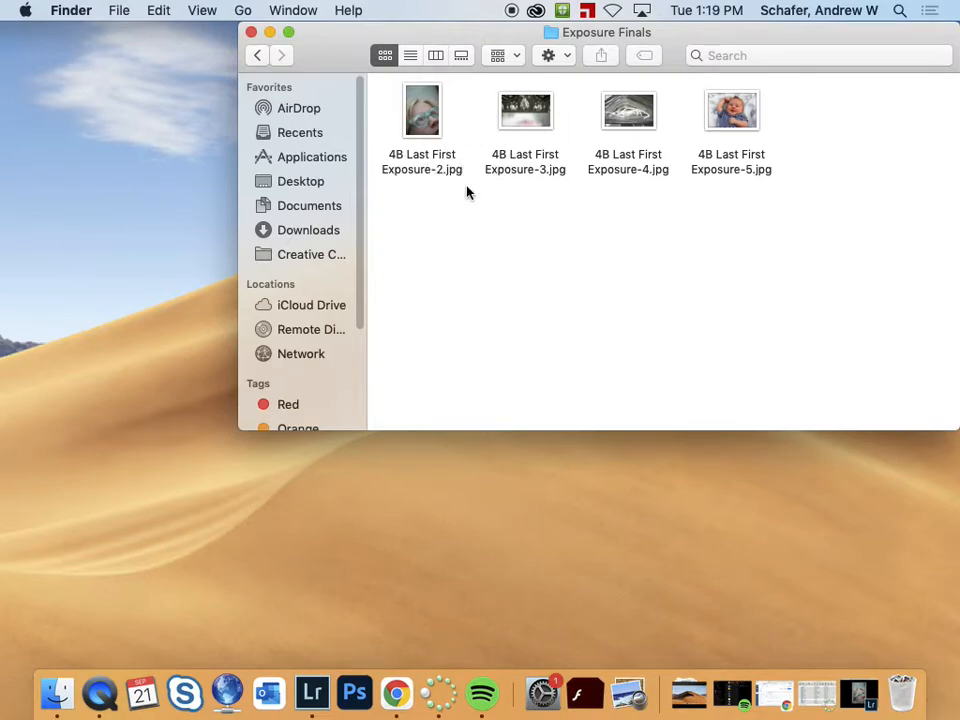
pyautogui.scroll(5, 467, 192)
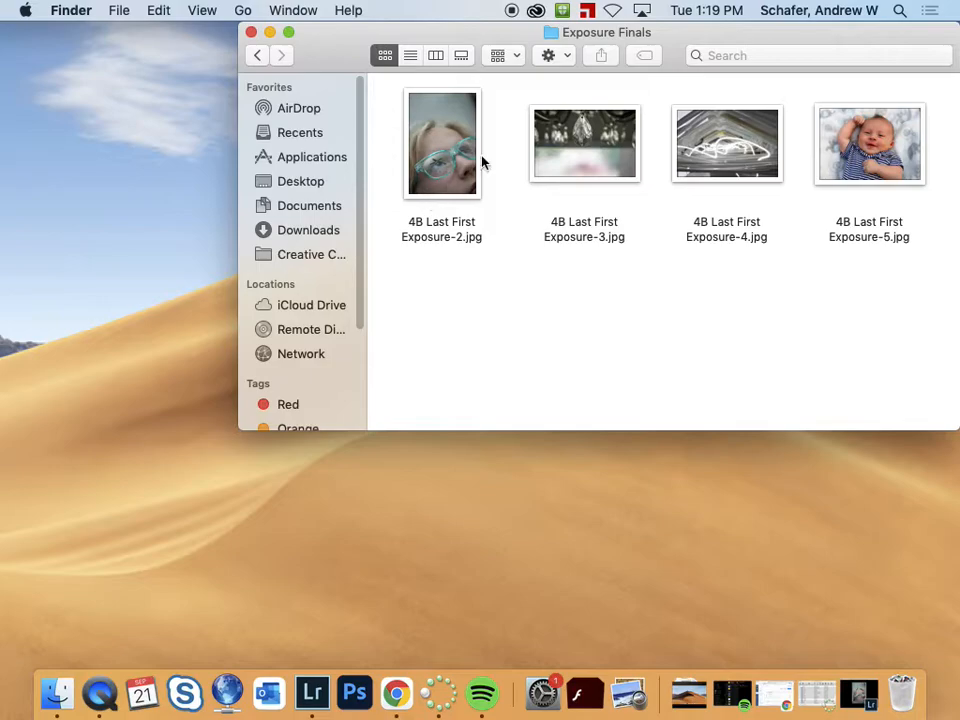
# - Rename the exported photo ending in -2 as "4B Last First Exposure-Shallow DOF-2.jpg"
pyautogui.click(452, 238)
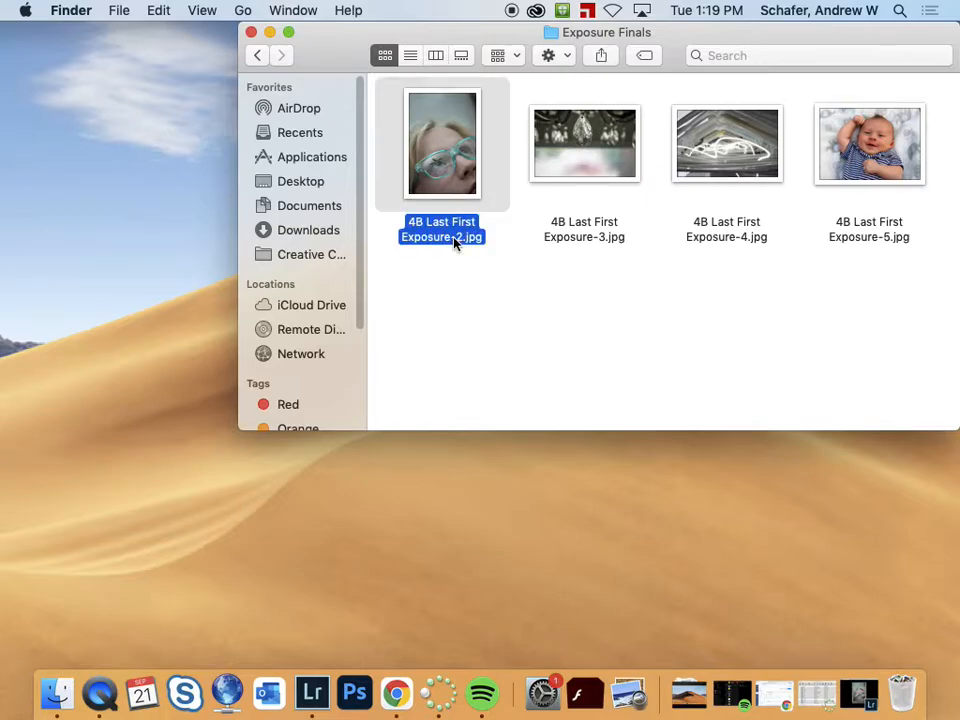
pyautogui.click(452, 238)
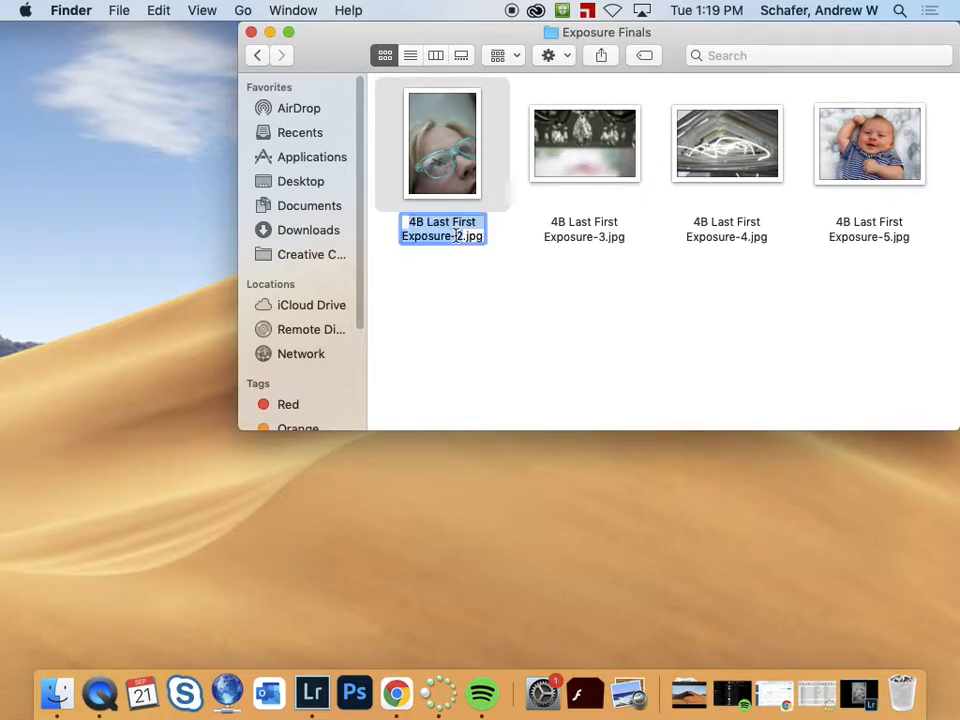
pyautogui.click(454, 237)
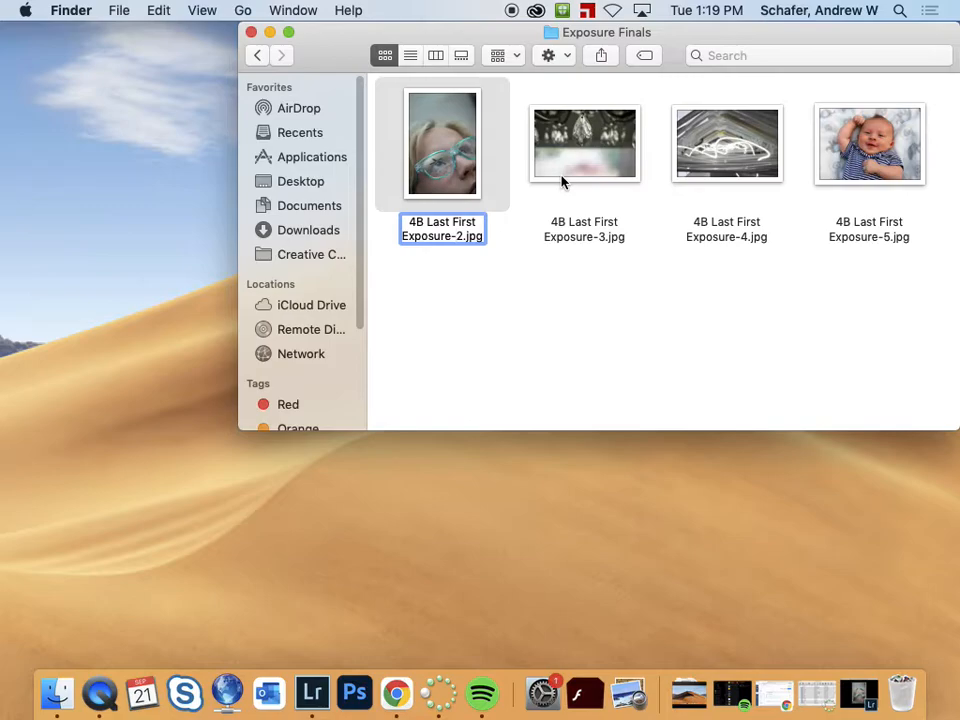
pyautogui.press('Left')
pyautogui.write('-')
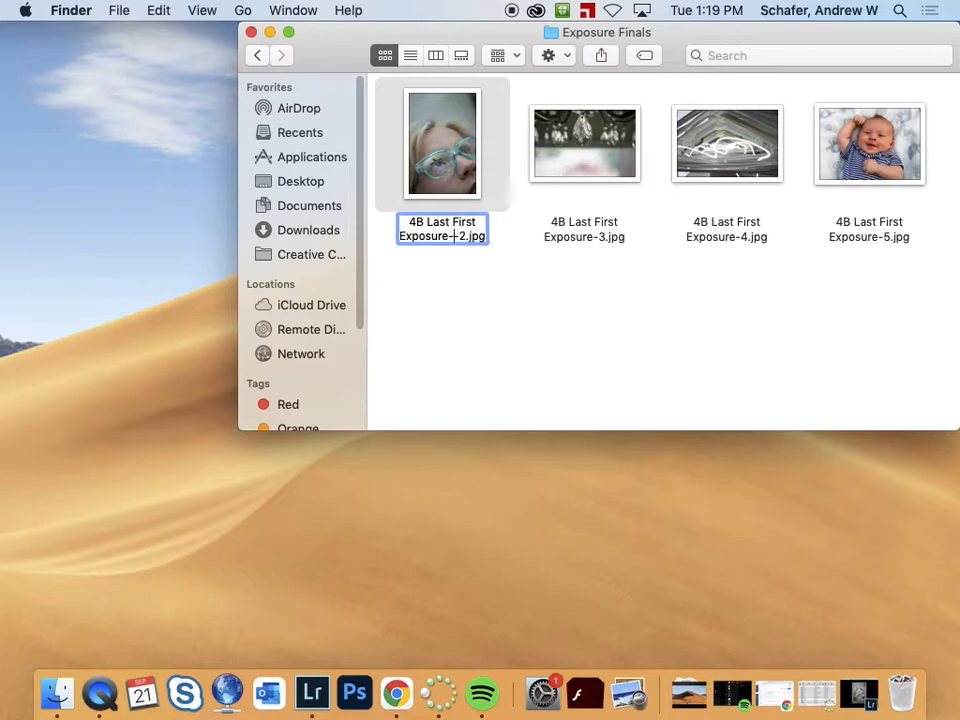
pyautogui.write('Shallow D')
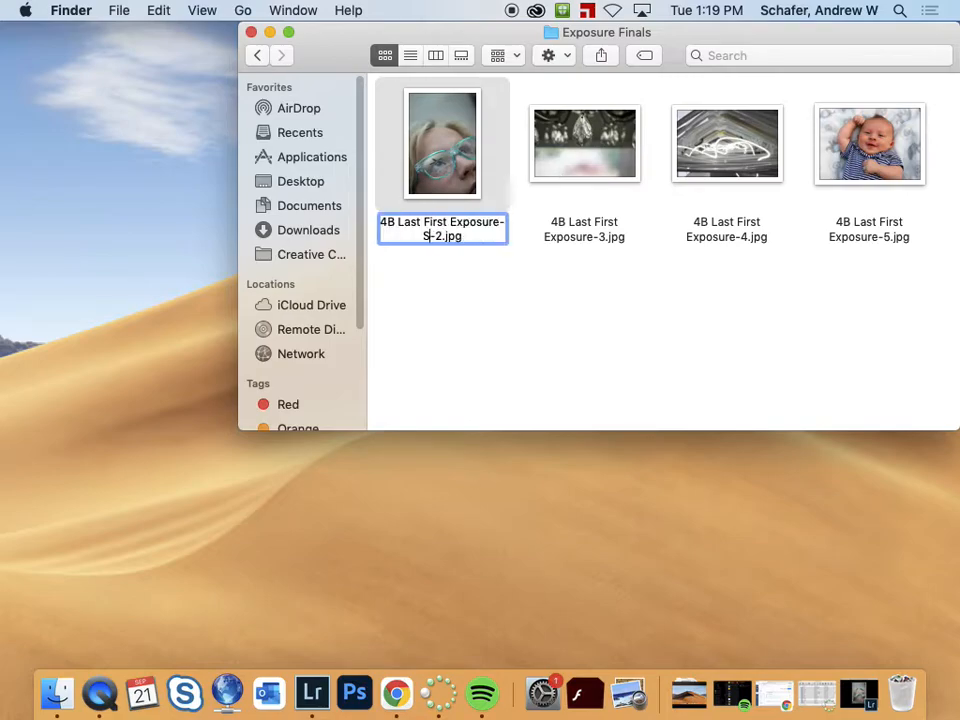
pyautogui.write('OF')
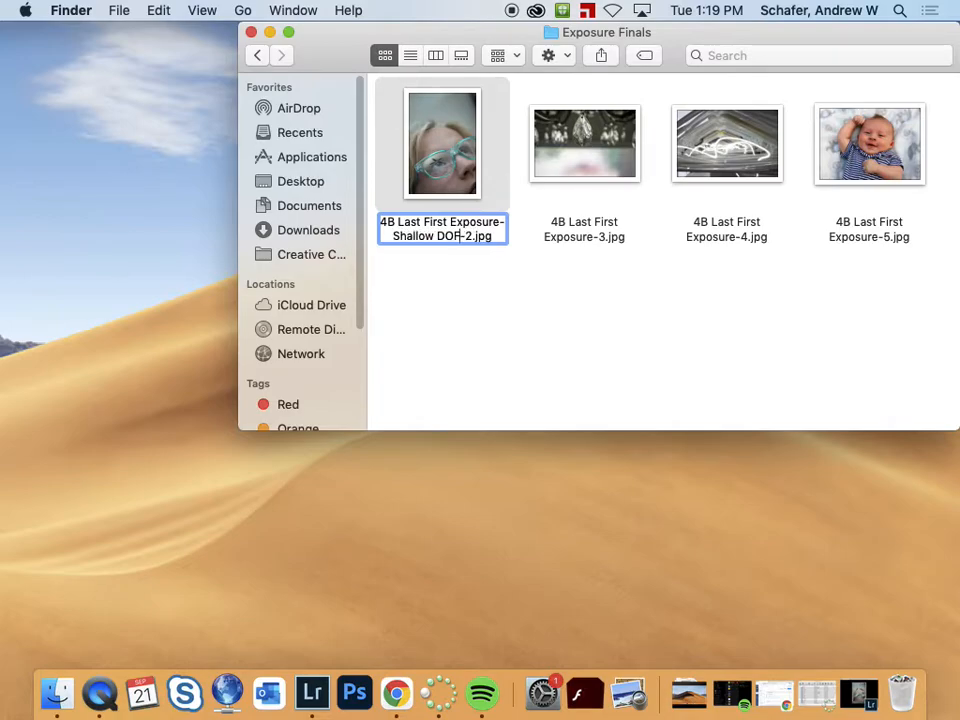
pyautogui.press('Return')
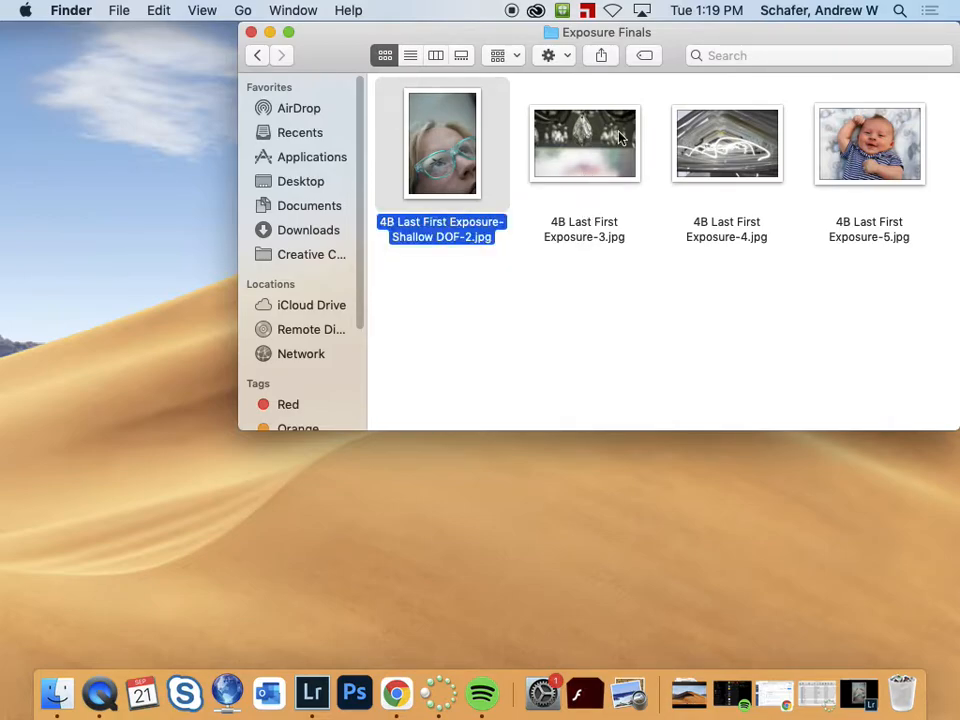
# - Rename the exported photo ending in -3 as "4B Last First Exposure-Shallow DOF-3.jpg"
pyautogui.click(585, 243)
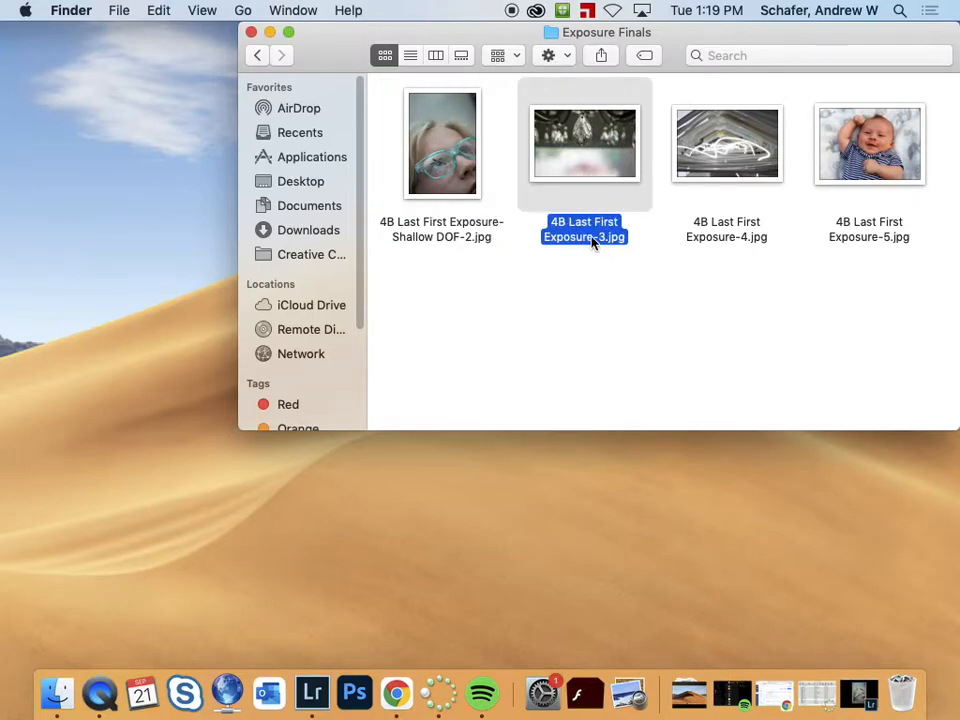
pyautogui.click(588, 240)
pyautogui.click(591, 236)
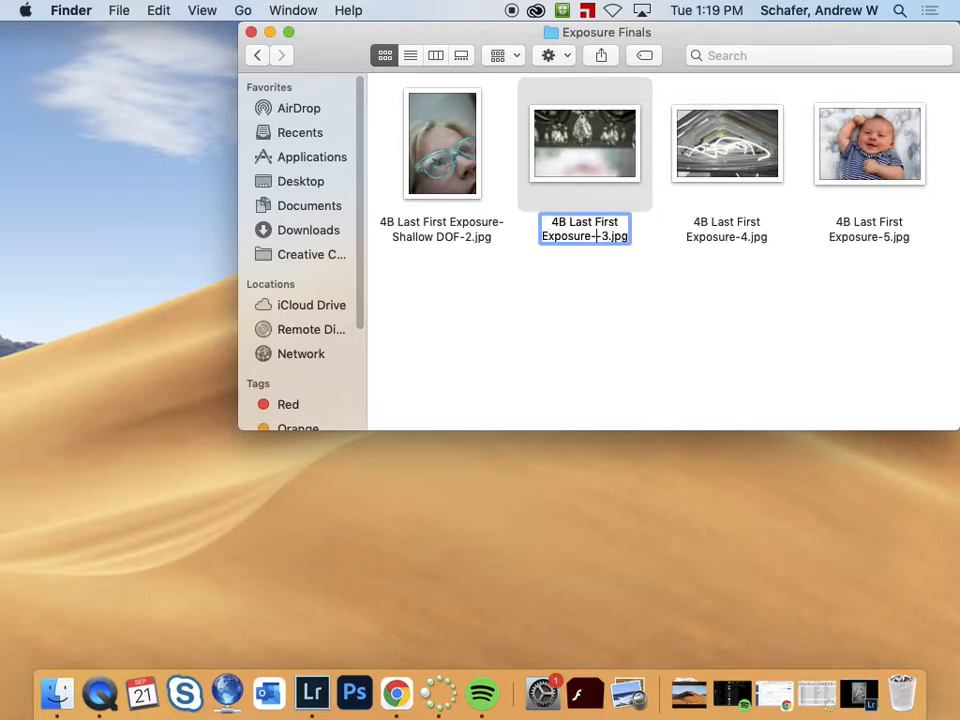
pyautogui.write('Shallow ')
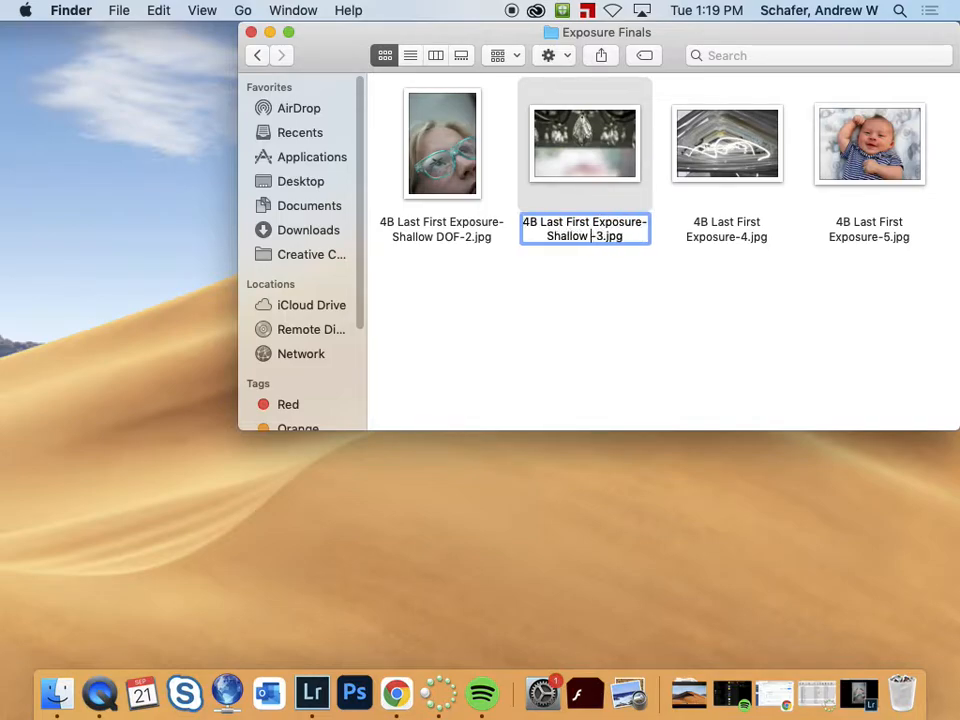
pyautogui.write('DOF')
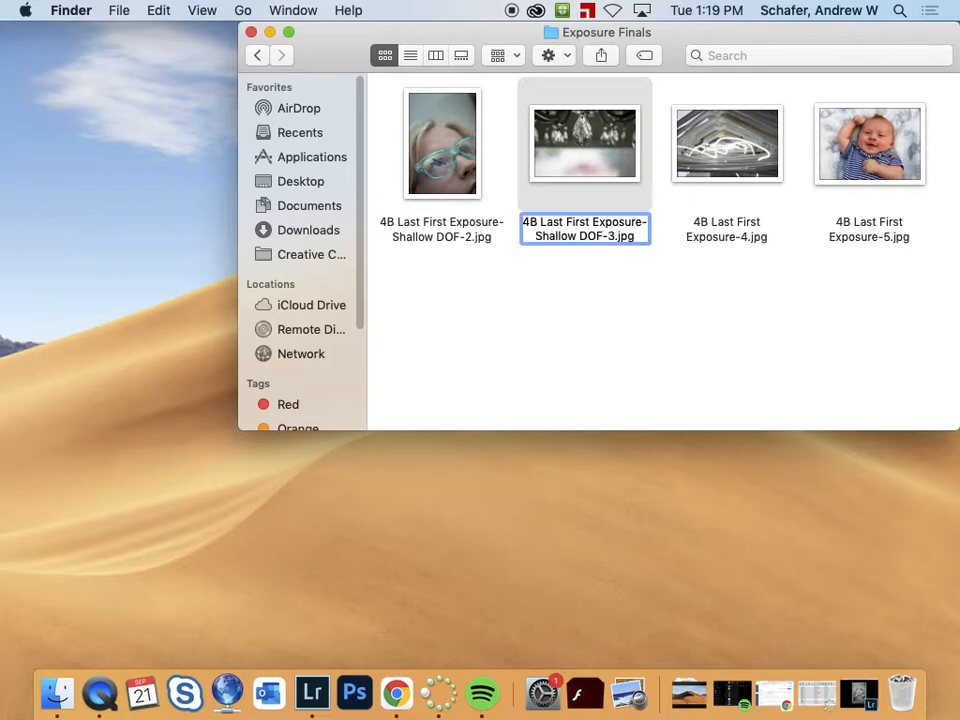
pyautogui.press('Return')
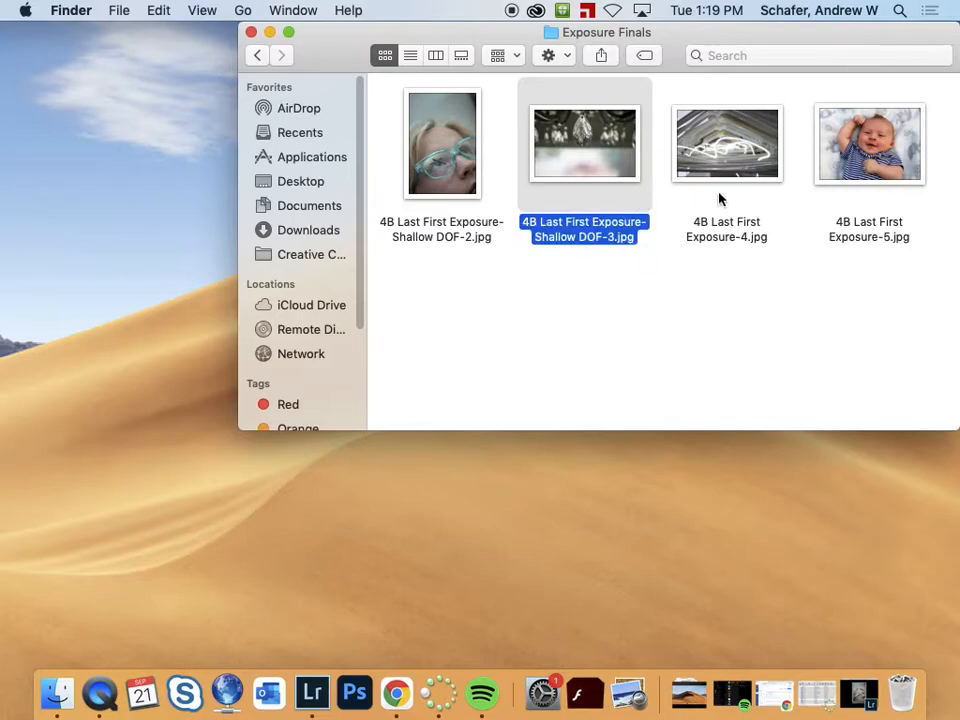
# - Rename the exported photo ending in -4 as "4B Last First Exposure-Slow Shutter-4.jpg"
pyautogui.click(727, 238)
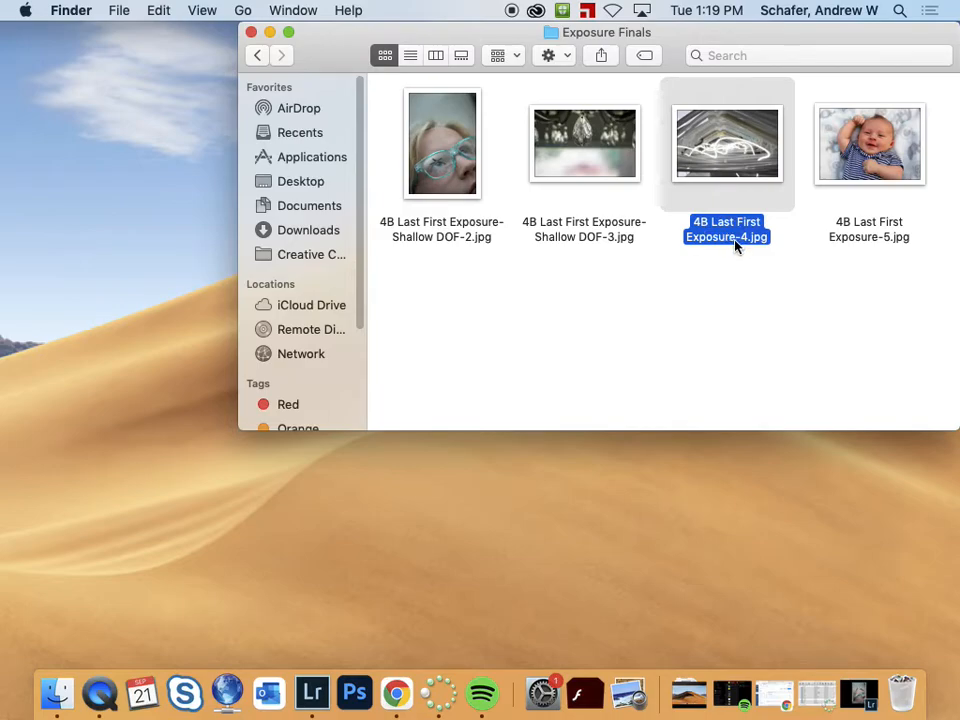
pyautogui.press('Return')
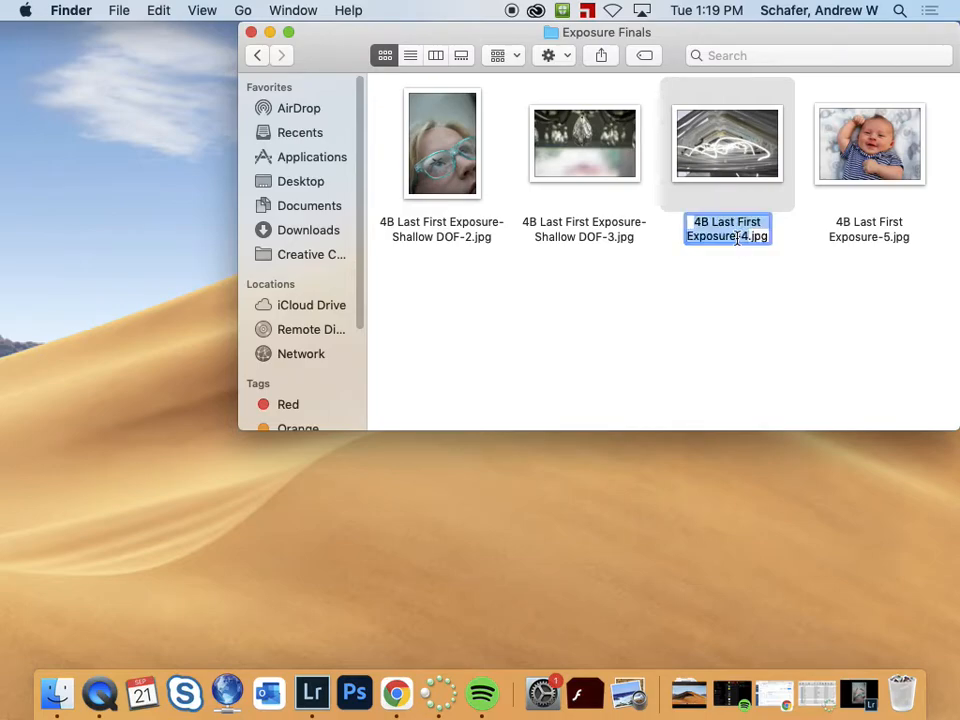
pyautogui.click(737, 238)
pyautogui.write('-Long Ex')
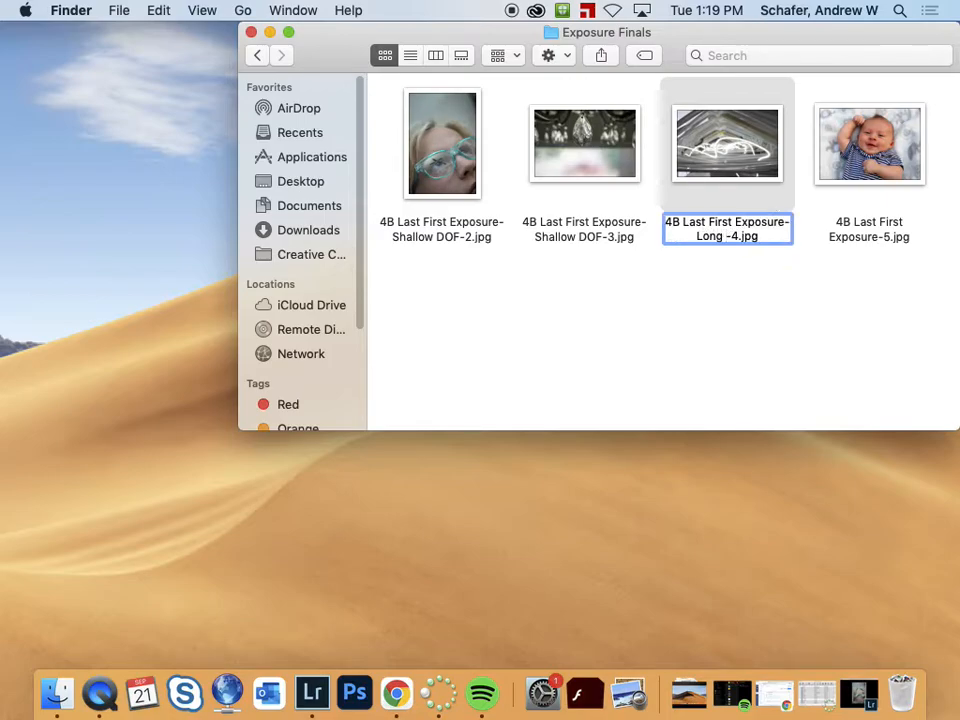
pyautogui.press('BackSpace')
pyautogui.press('BackSpace')
pyautogui.press('BackSpace')
pyautogui.press('BackSpace')
pyautogui.press('BackSpace')
pyautogui.press('BackSpace')
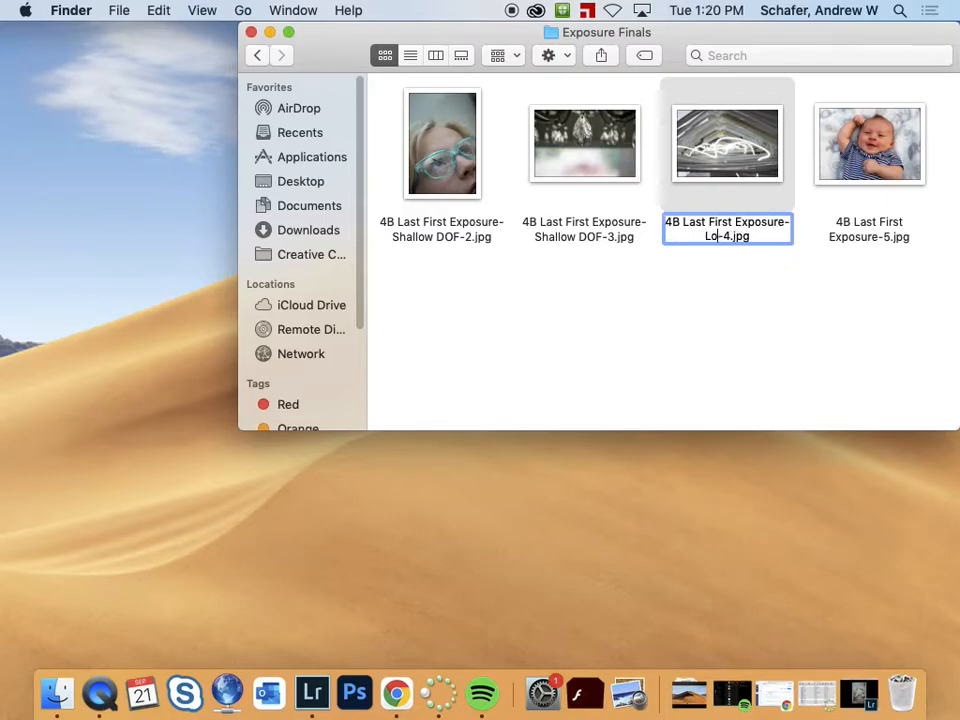
pyautogui.press('BackSpace')
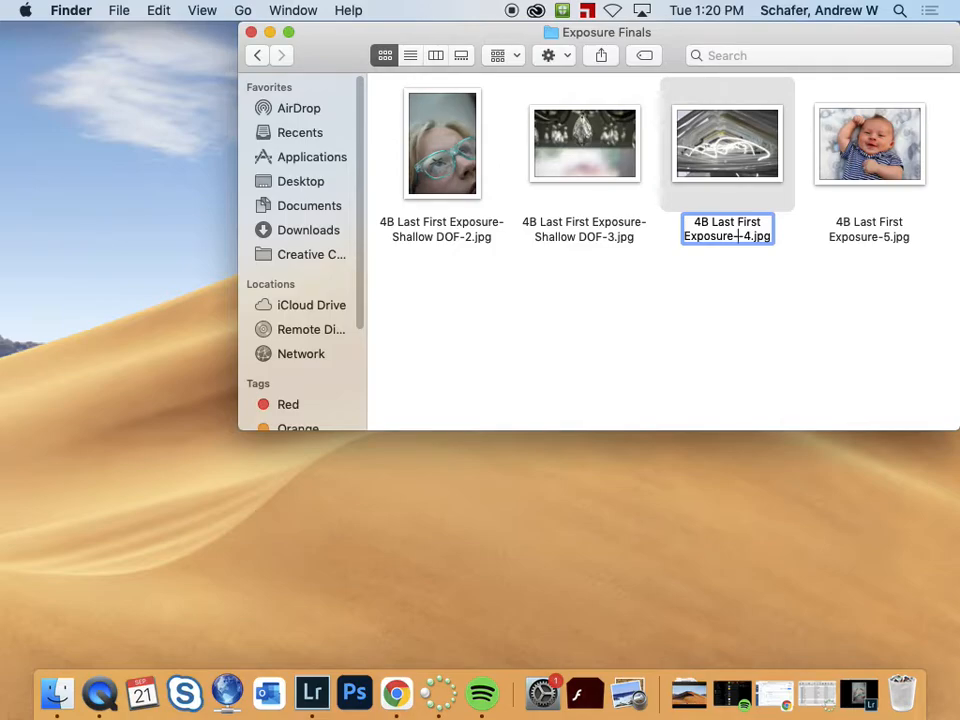
pyautogui.write('Slow Shutter-')
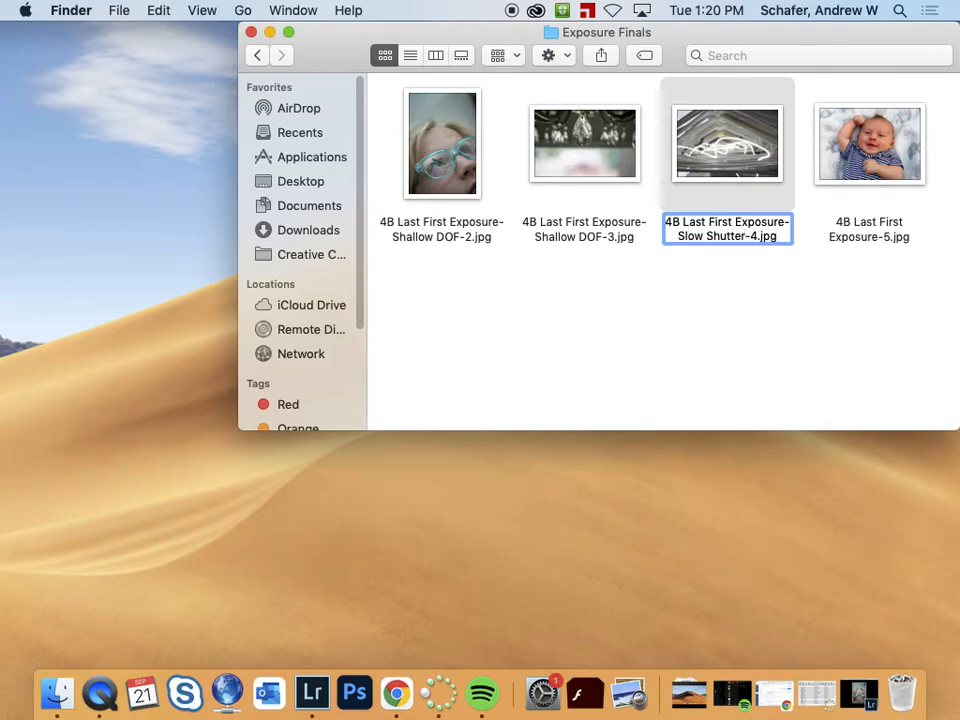
pyautogui.press('Return')
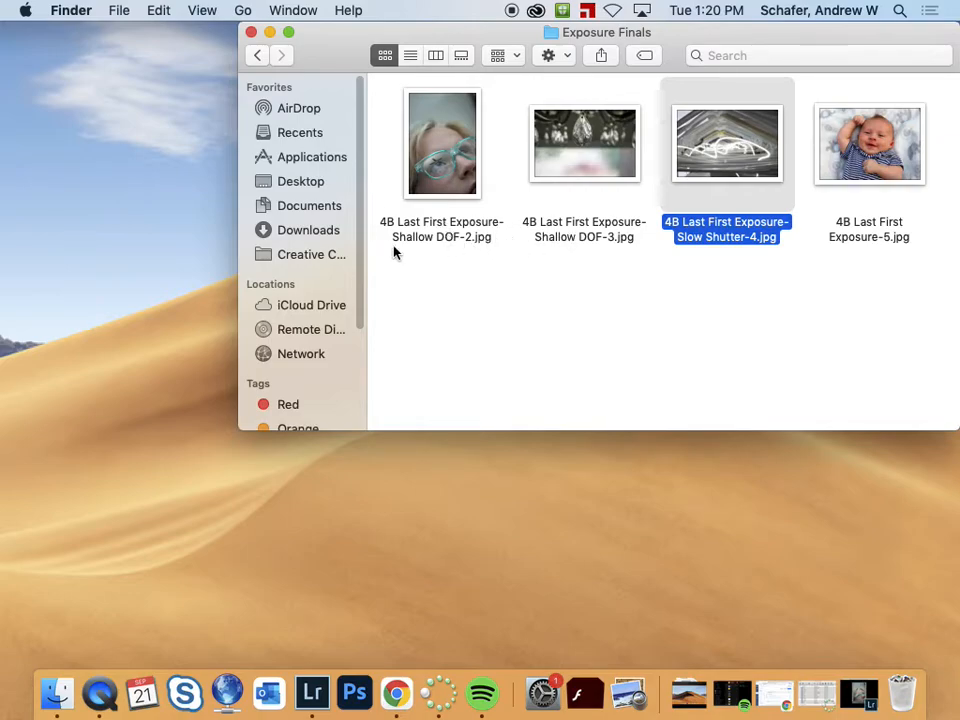
pyautogui.click(434, 236)
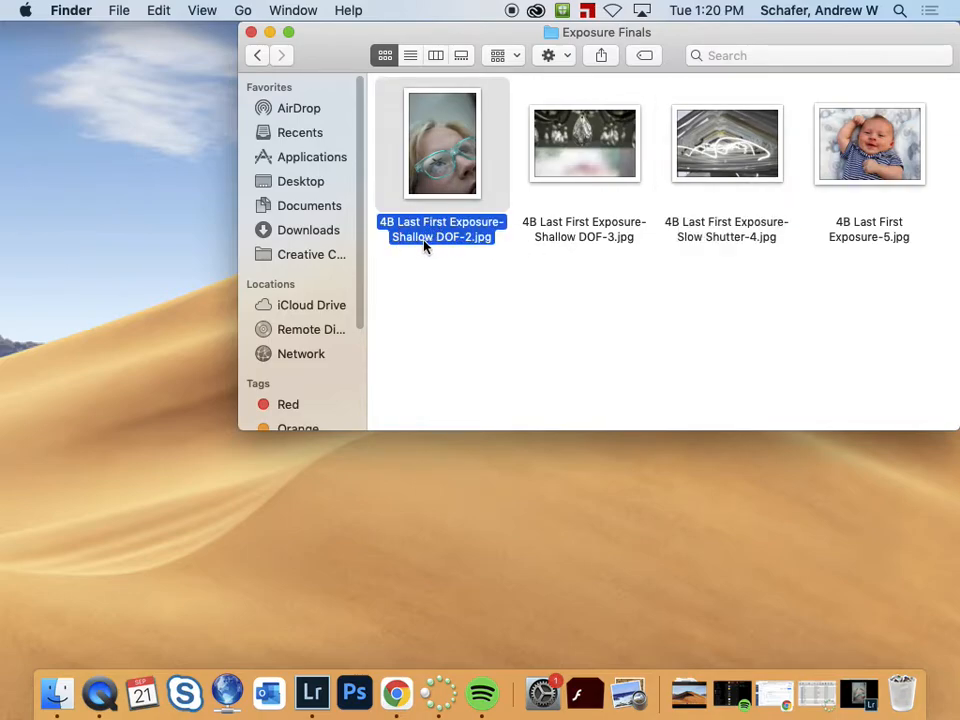
pyautogui.click(476, 294)
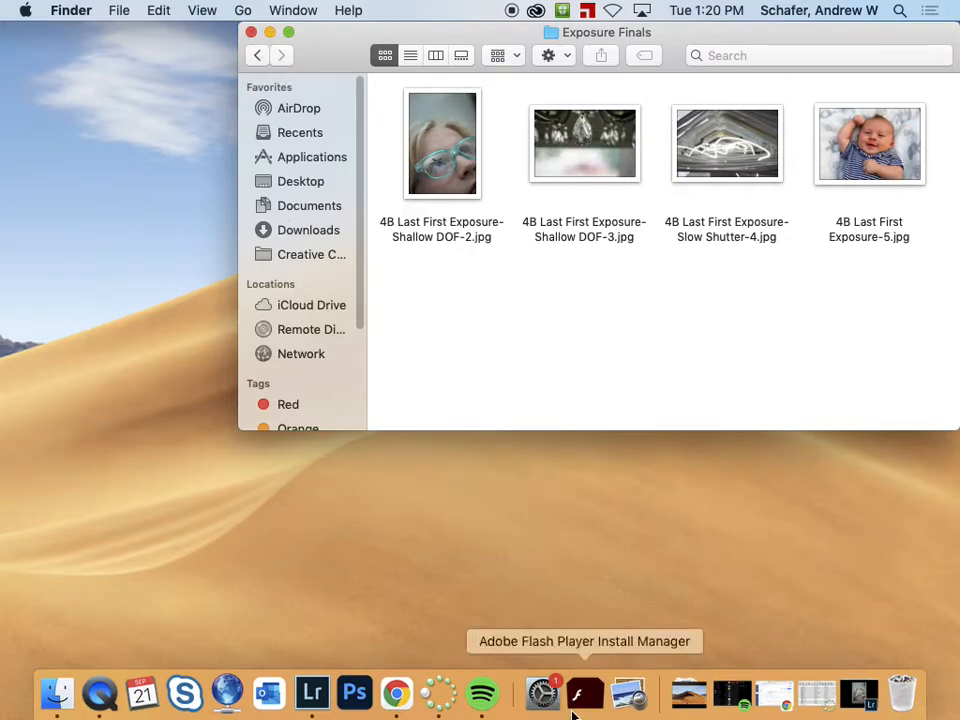
# - Switch to Chrome and display the Photography 1 course modules in Student View
pyautogui.click(780, 694)
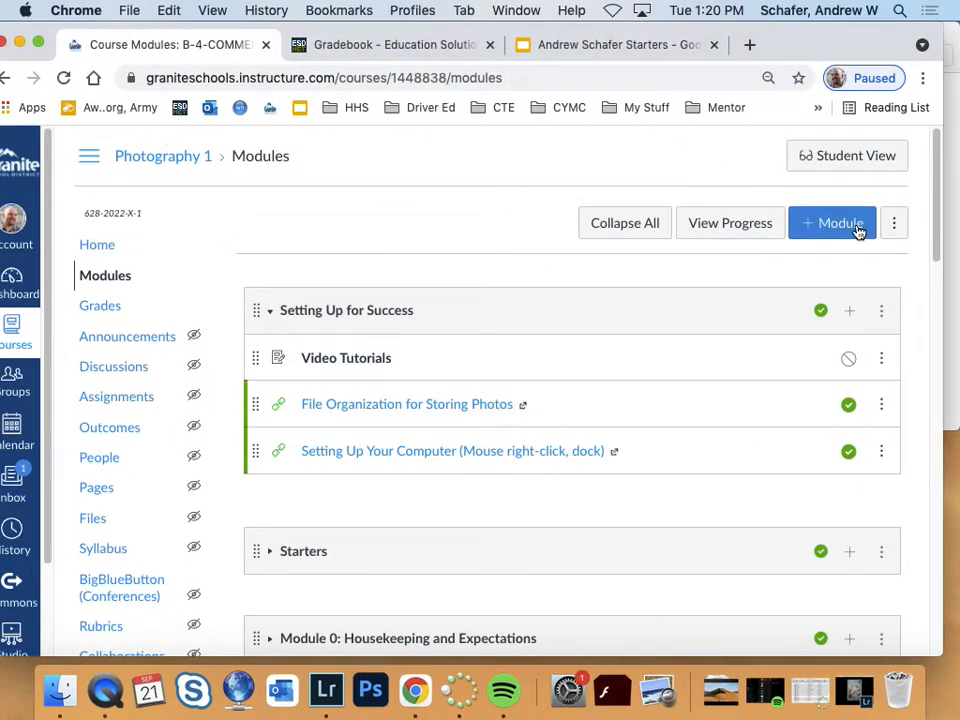
pyautogui.click(846, 167)
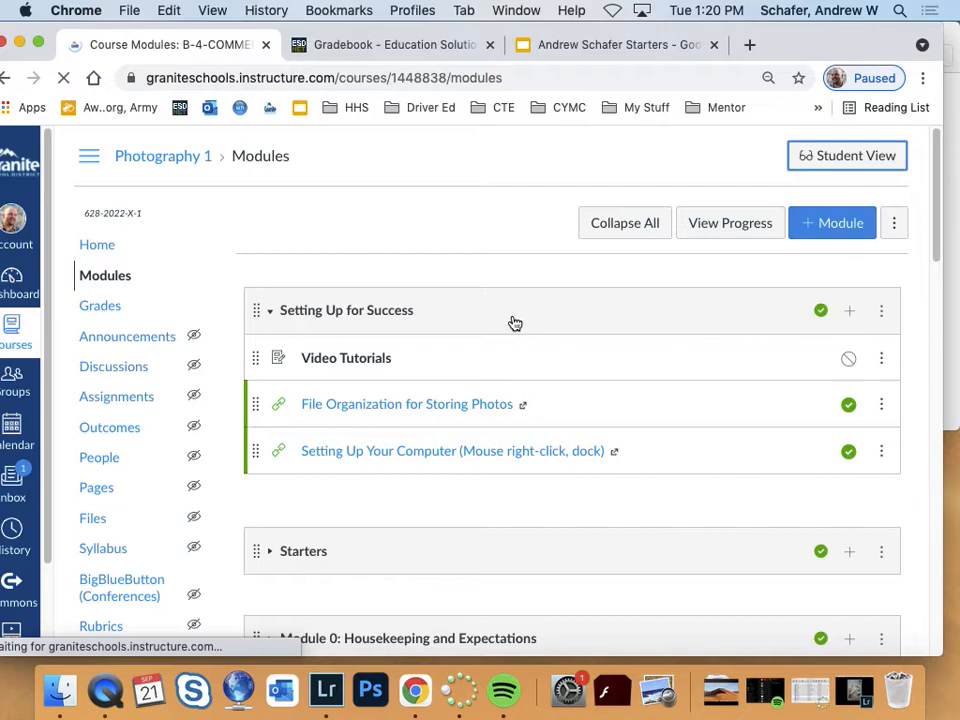
# - Open the Exposure Project assignment in Module 2 and start a new attempt, accepting the overdue submission
pyautogui.scroll(-2, 431, 338)
pyautogui.scroll(-7, 431, 338)
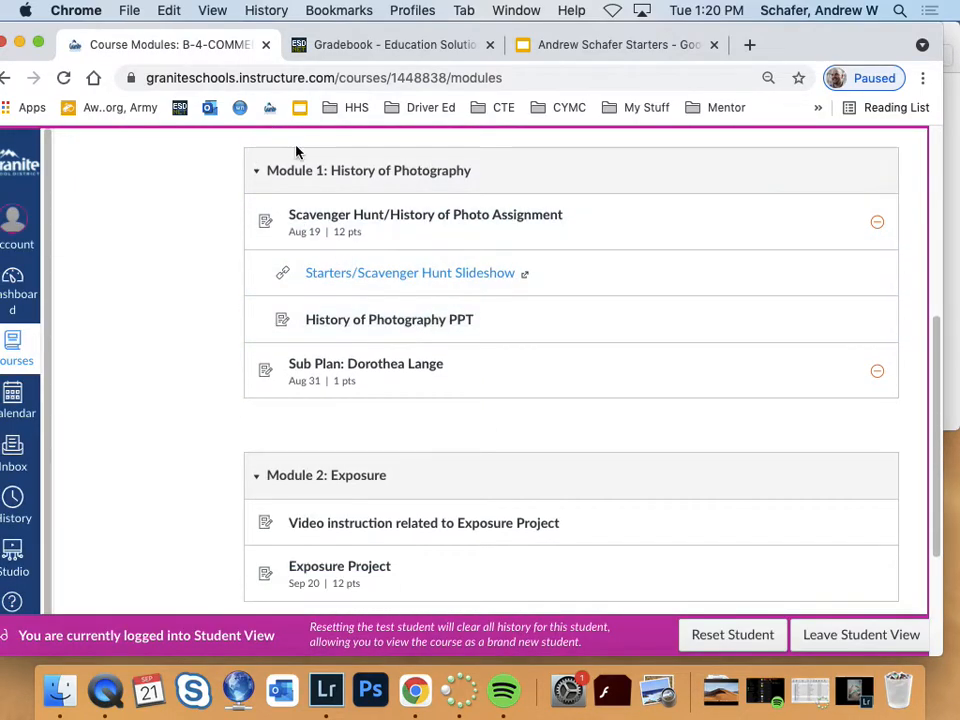
pyautogui.scroll(-4, 328, 322)
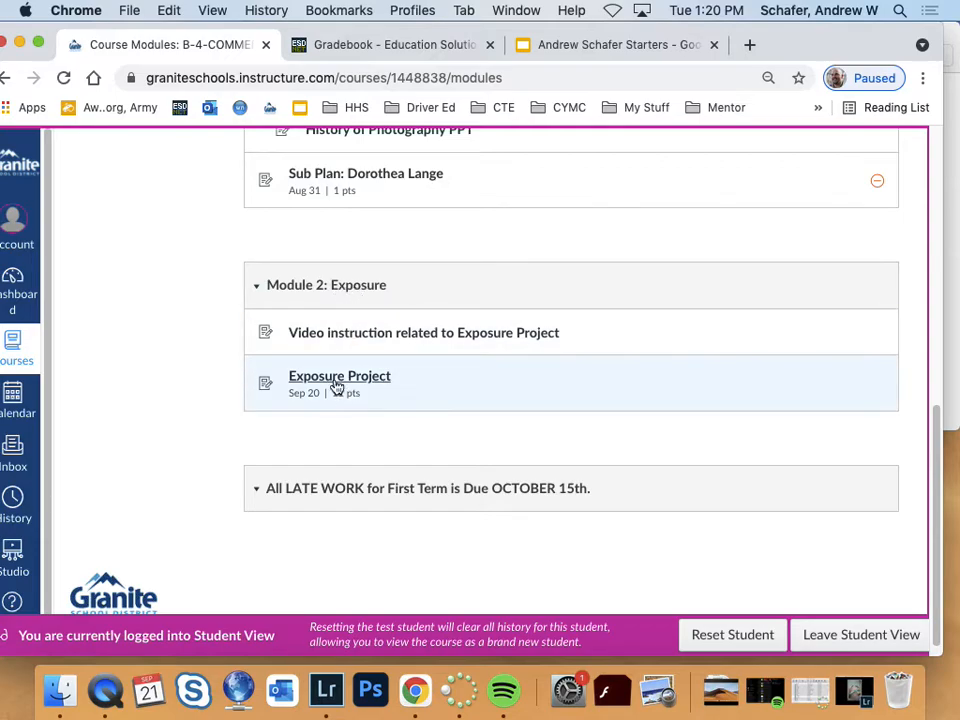
pyautogui.click(343, 386)
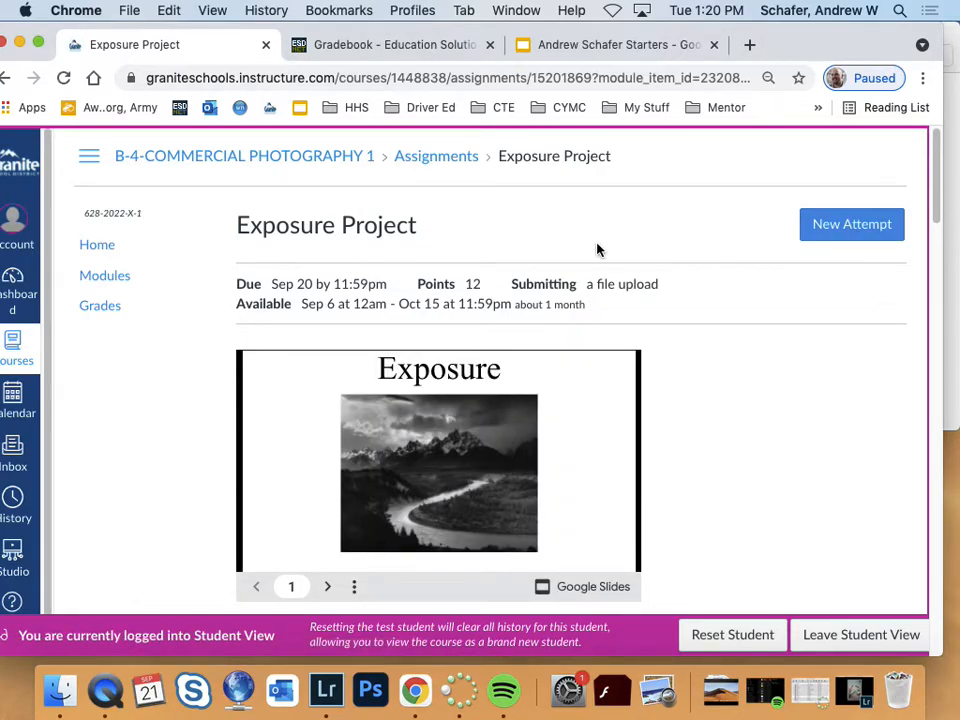
pyautogui.click(858, 234)
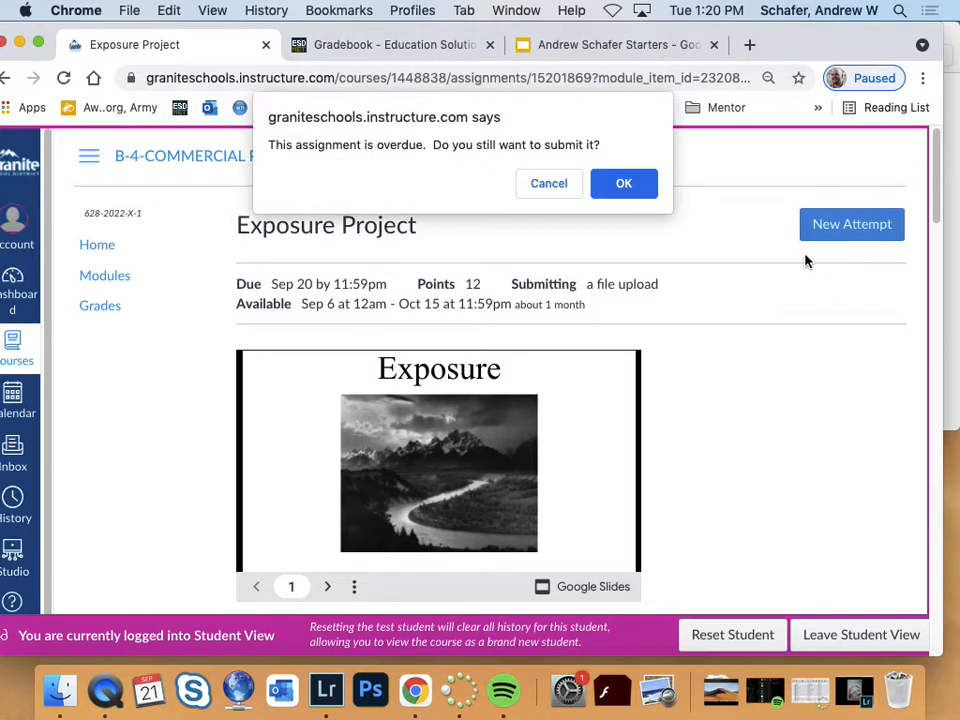
pyautogui.click(630, 190)
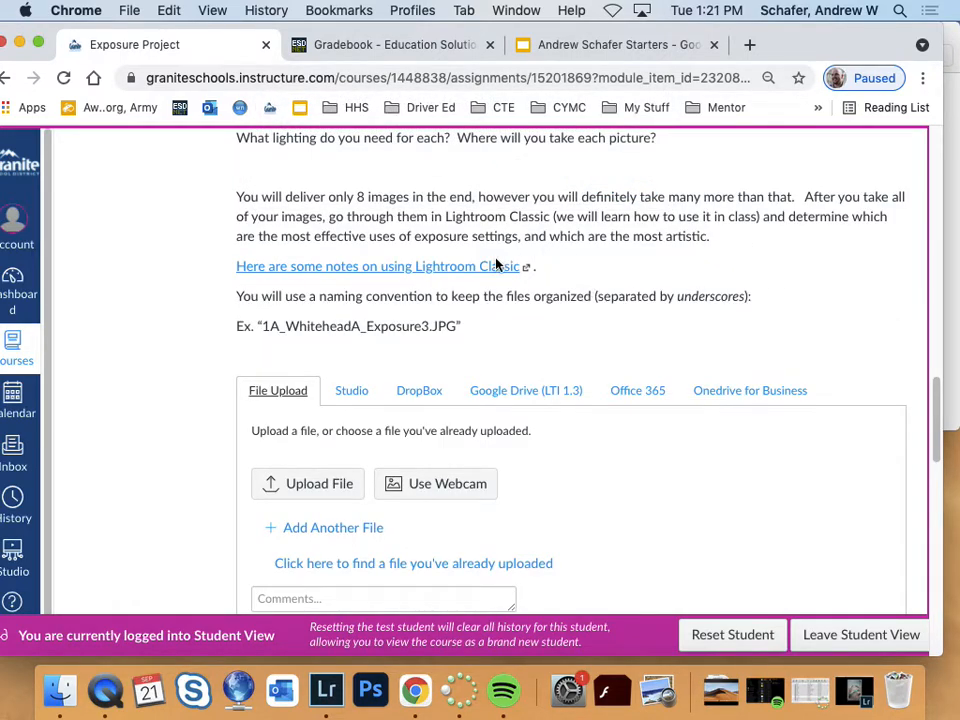
# - Review the assignment's required images and prepare four file upload slots in the submission form
pyautogui.scroll(10, 463, 231)
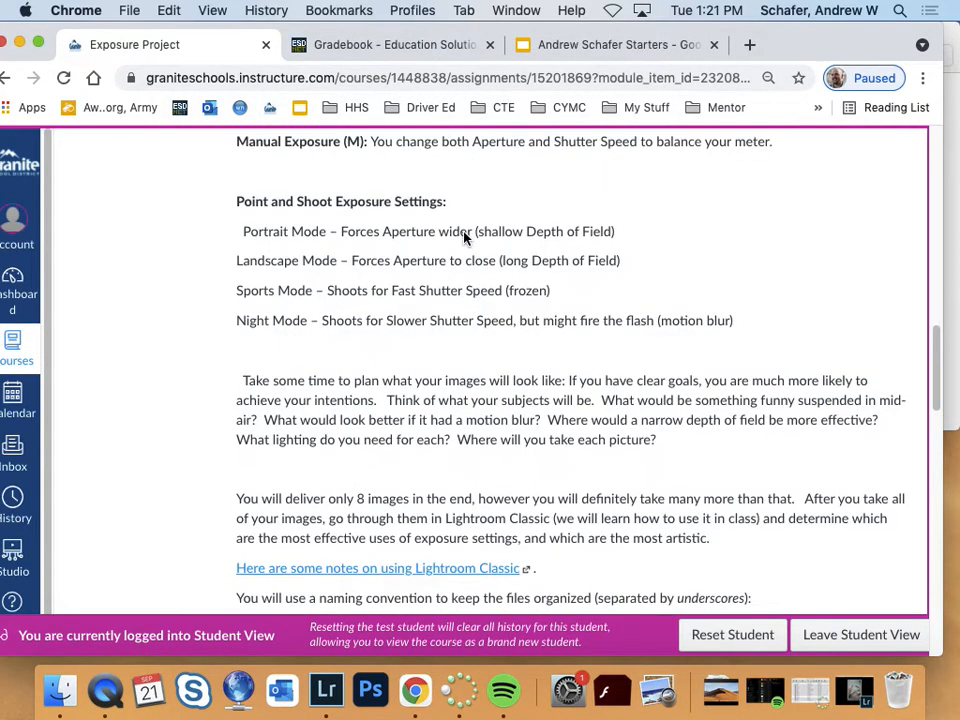
pyautogui.scroll(3, 463, 238)
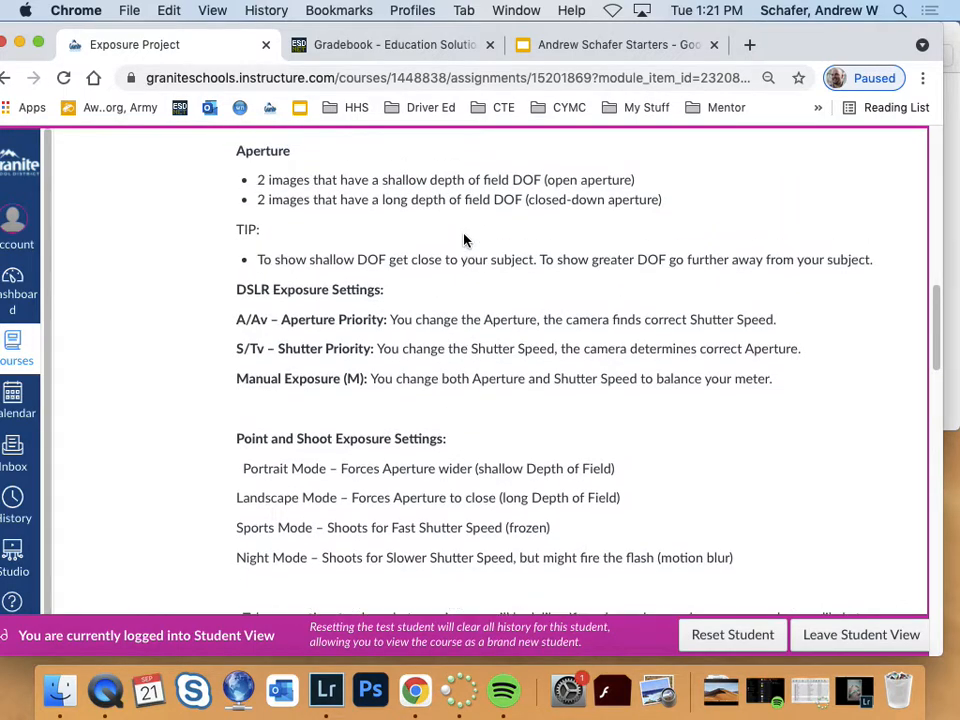
pyautogui.scroll(8, 338, 225)
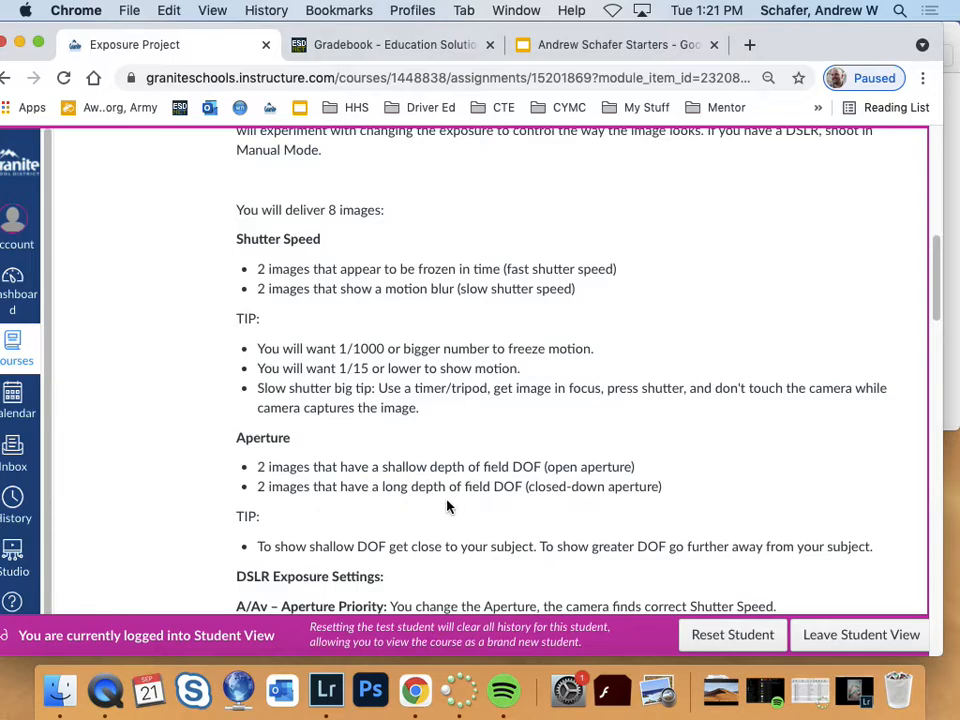
pyautogui.scroll(-5, 430, 415)
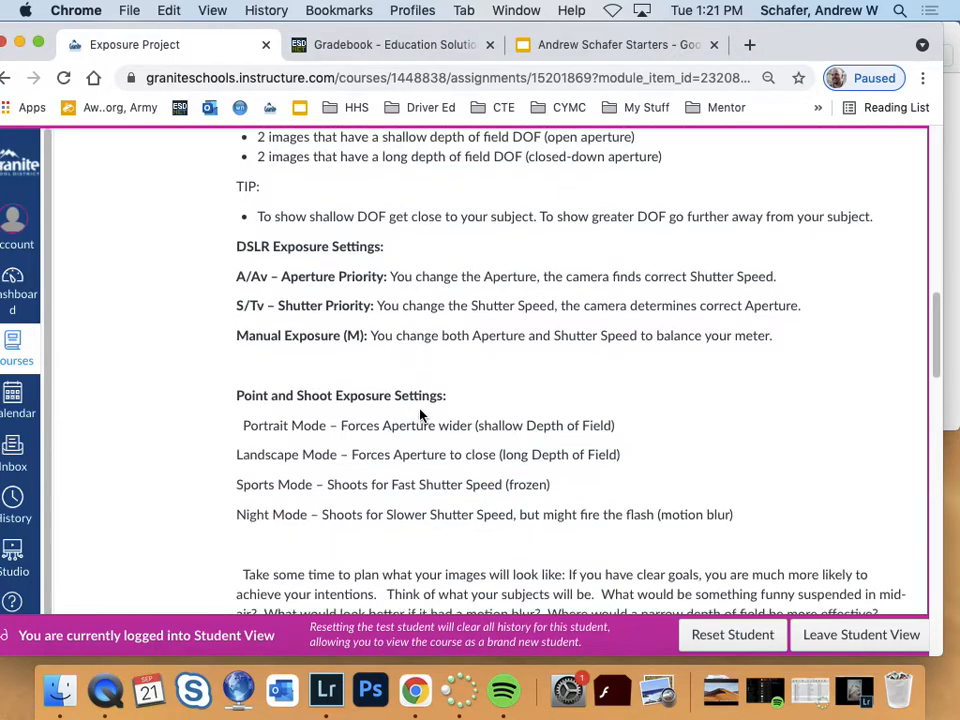
pyautogui.scroll(-12, 420, 415)
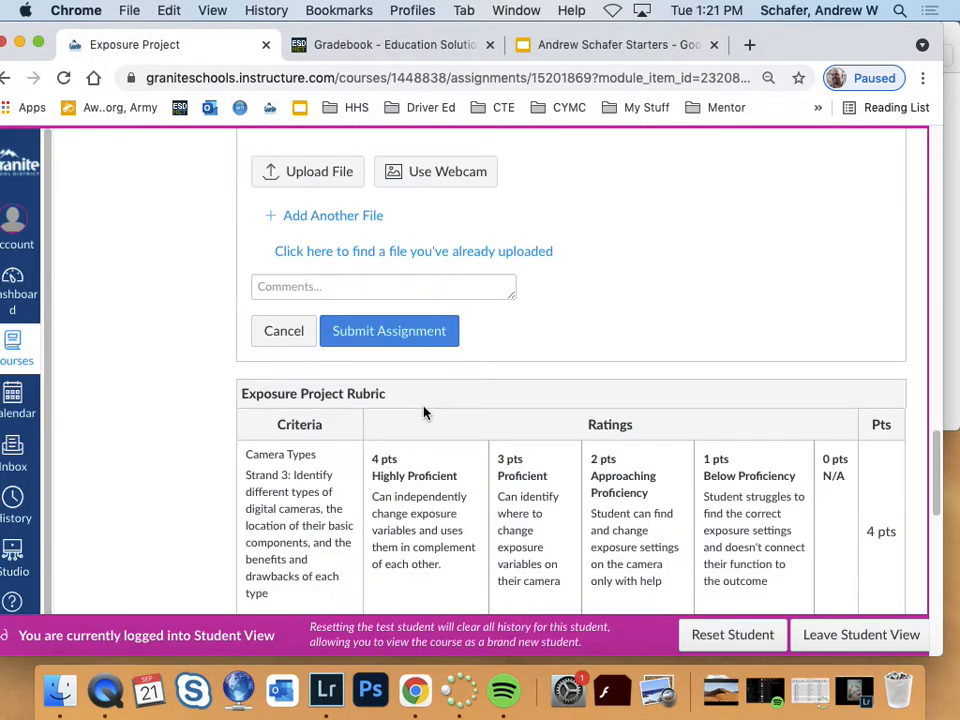
pyautogui.click(306, 176)
pyautogui.click(292, 219)
pyautogui.click(293, 221)
pyautogui.click(294, 268)
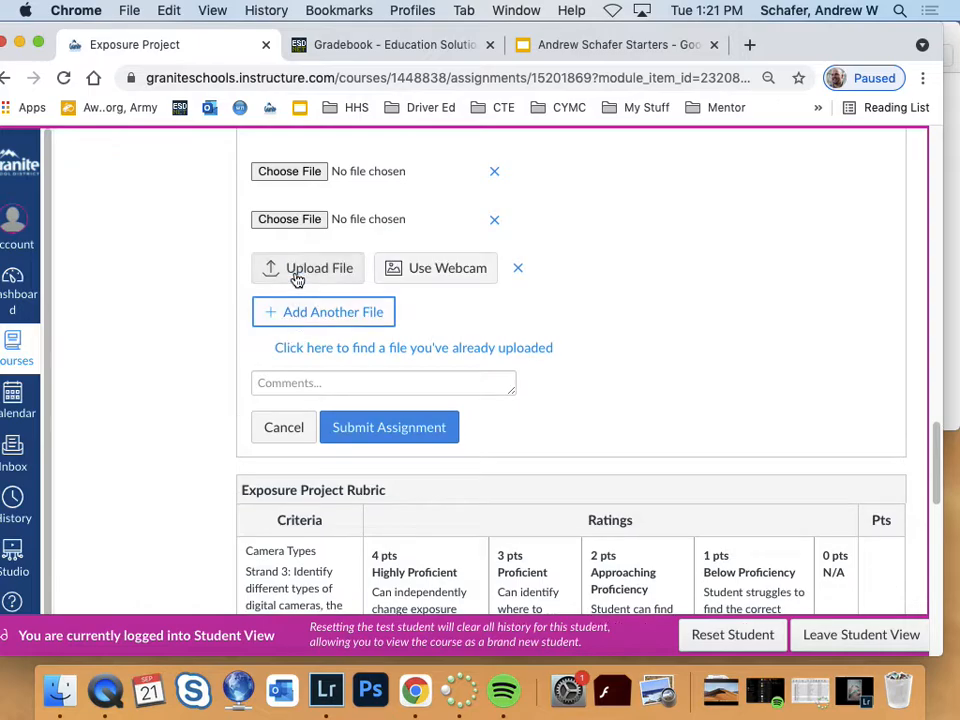
pyautogui.click(294, 268)
pyautogui.click(300, 313)
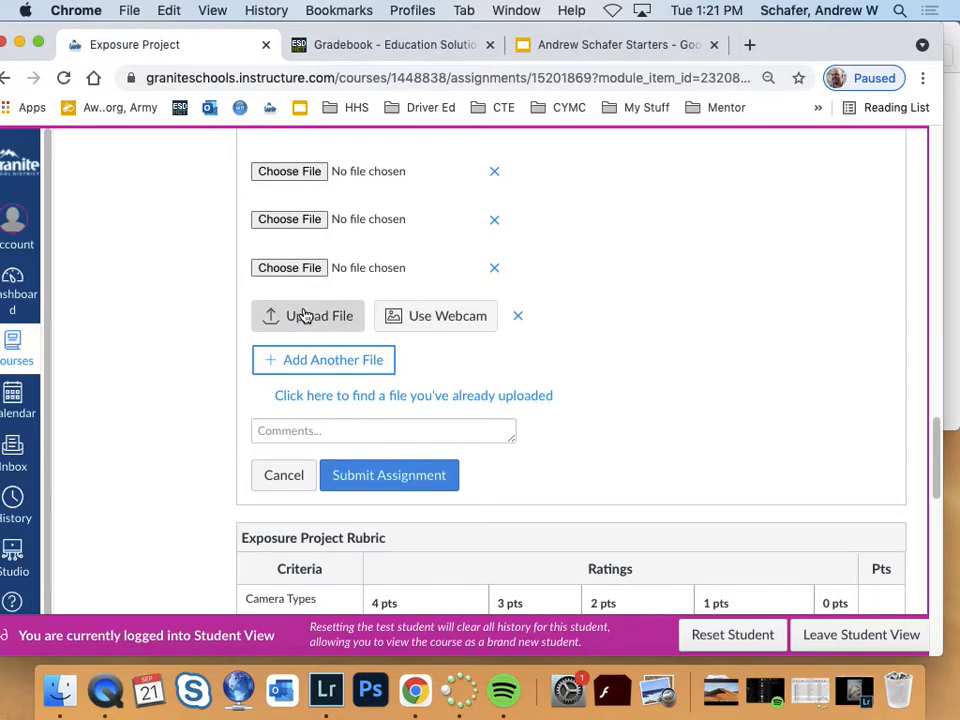
pyautogui.click(305, 316)
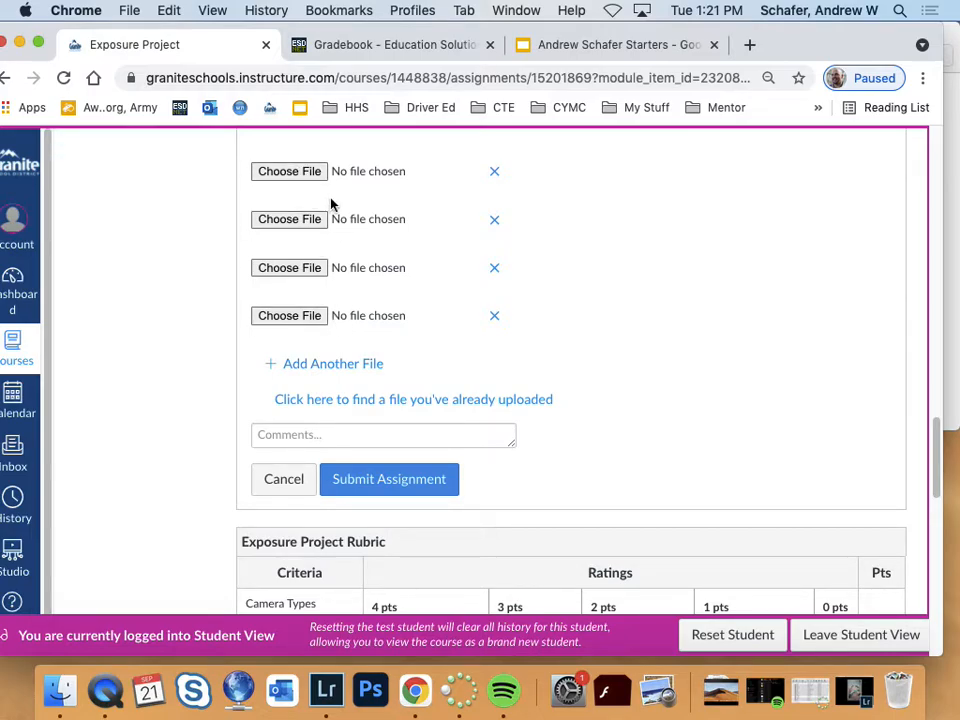
# - Attach the photos ending in -5, -4, -3 and -2 from the Exposure Finals folder to the four upload slots, in that order
pyautogui.moveTo(800, 45); pyautogui.dragTo(572, 40)
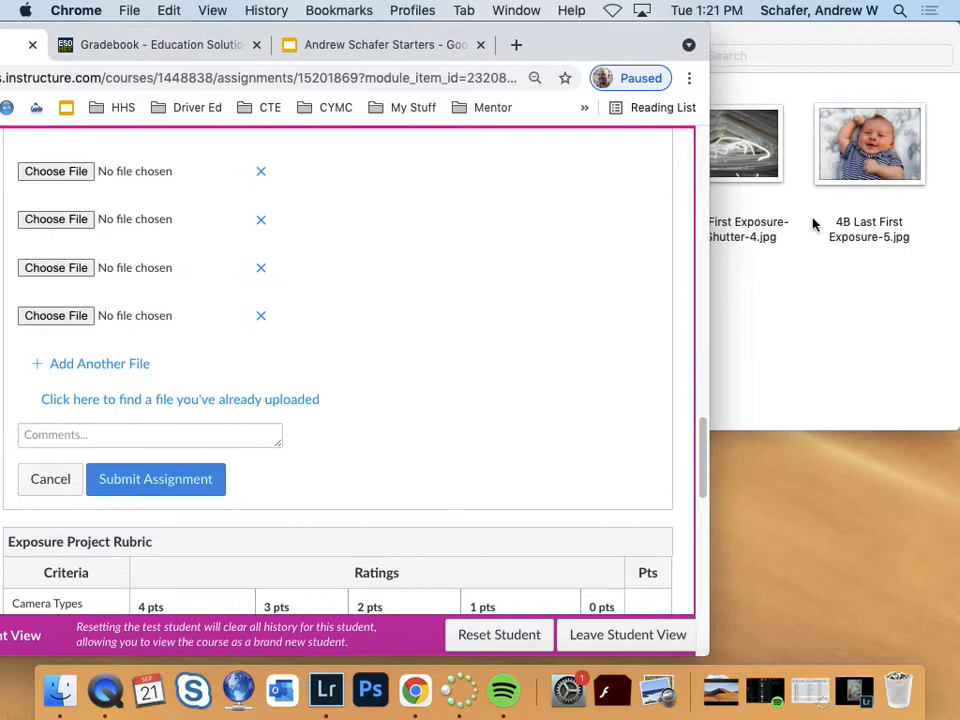
pyautogui.moveTo(881, 160); pyautogui.dragTo(75, 180)
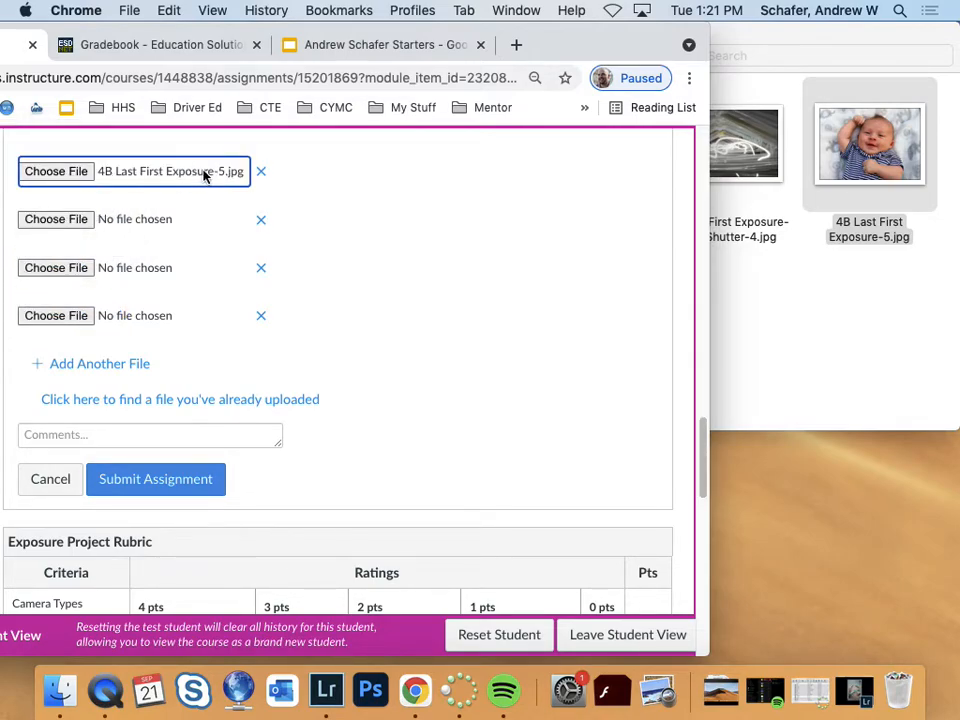
pyautogui.moveTo(763, 154); pyautogui.dragTo(75, 219)
pyautogui.click(805, 316)
pyautogui.moveTo(585, 145); pyautogui.dragTo(66, 270)
pyautogui.click(853, 304)
pyautogui.moveTo(440, 155); pyautogui.dragTo(64, 318)
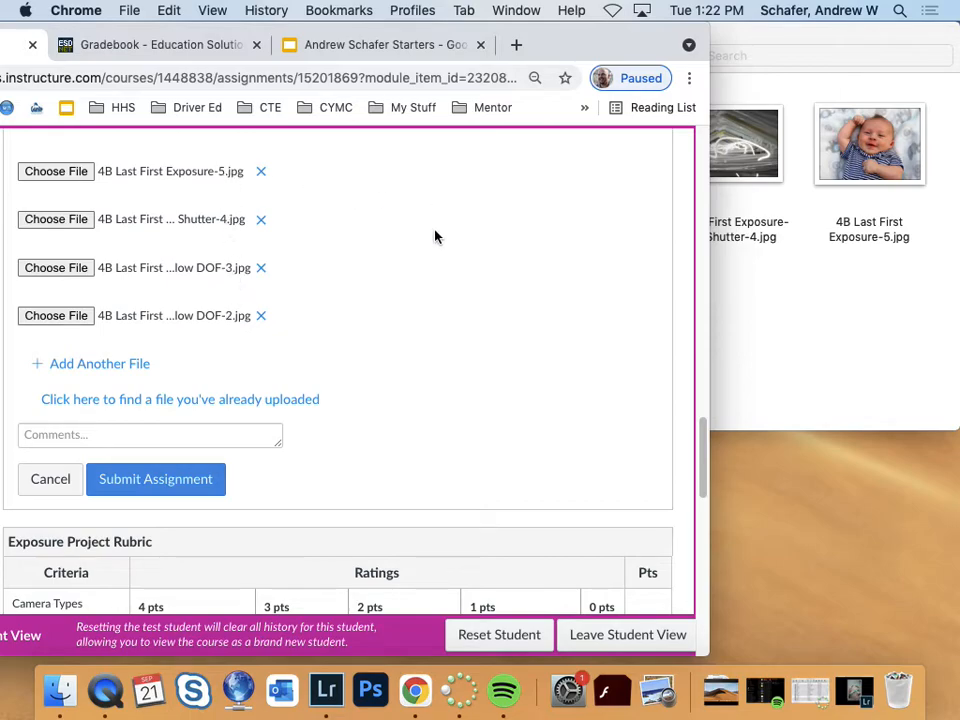
# - Submit the Exposure Project with its four attached photos and check the list of submitted files
pyautogui.moveTo(580, 44); pyautogui.dragTo(852, 6)
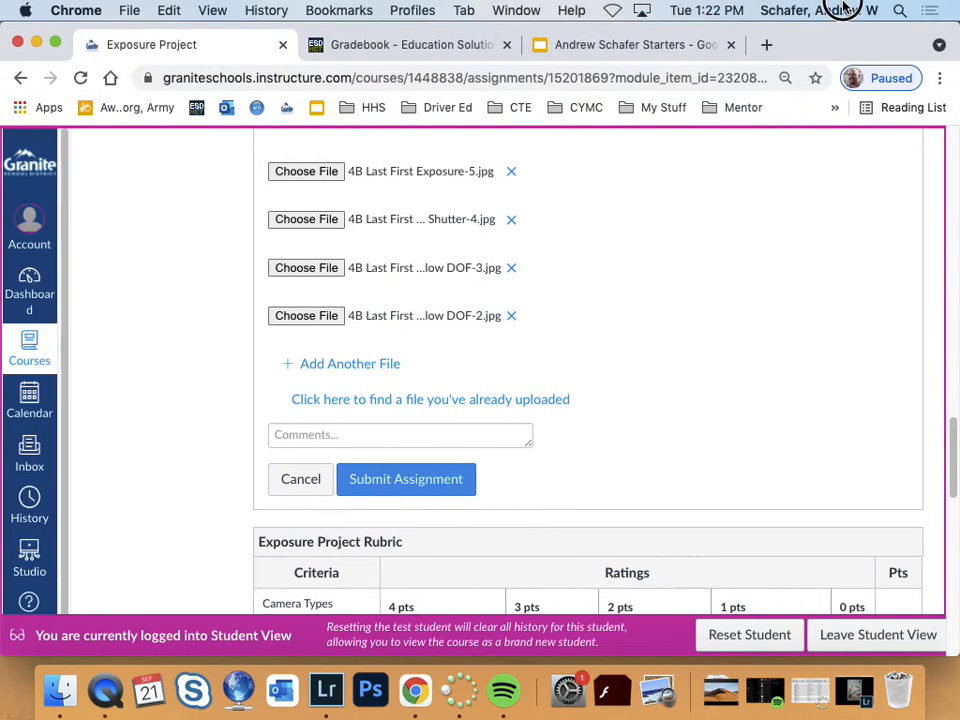
pyautogui.click(417, 483)
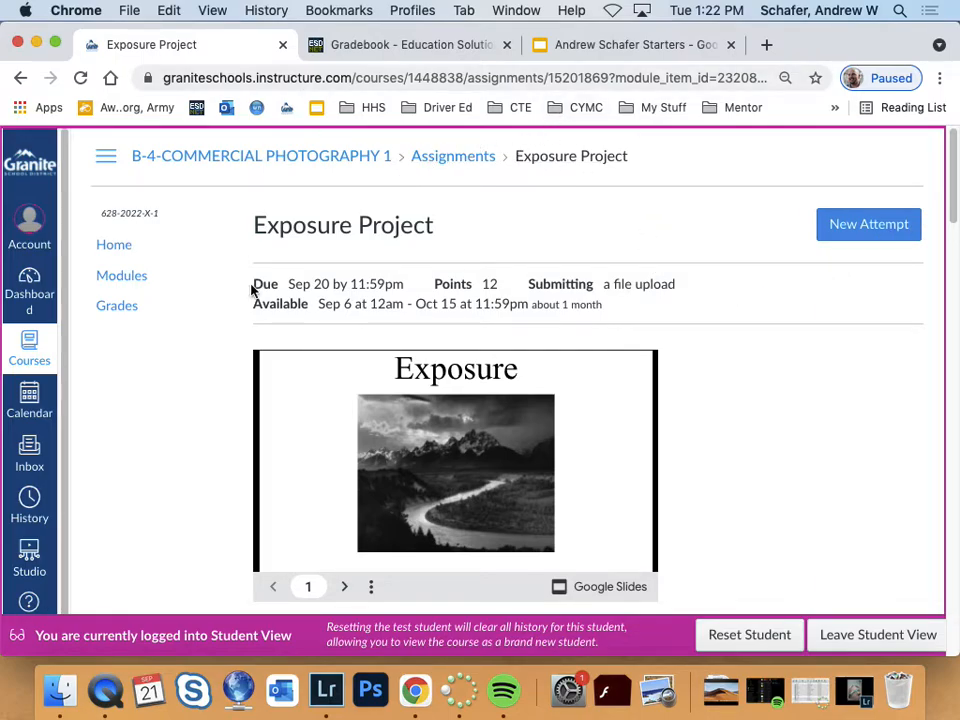
pyautogui.scroll(-20, 565, 310)
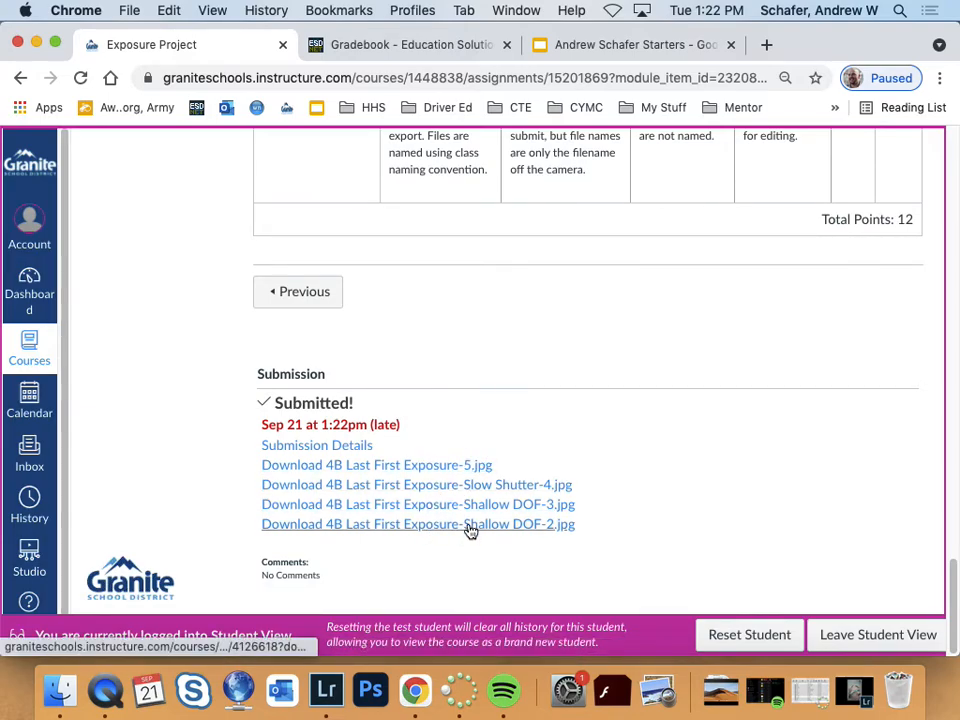
# - Return to the course modules and minimize the browser window to uncover the Exposure Finals folder
pyautogui.scroll(15, 540, 420)
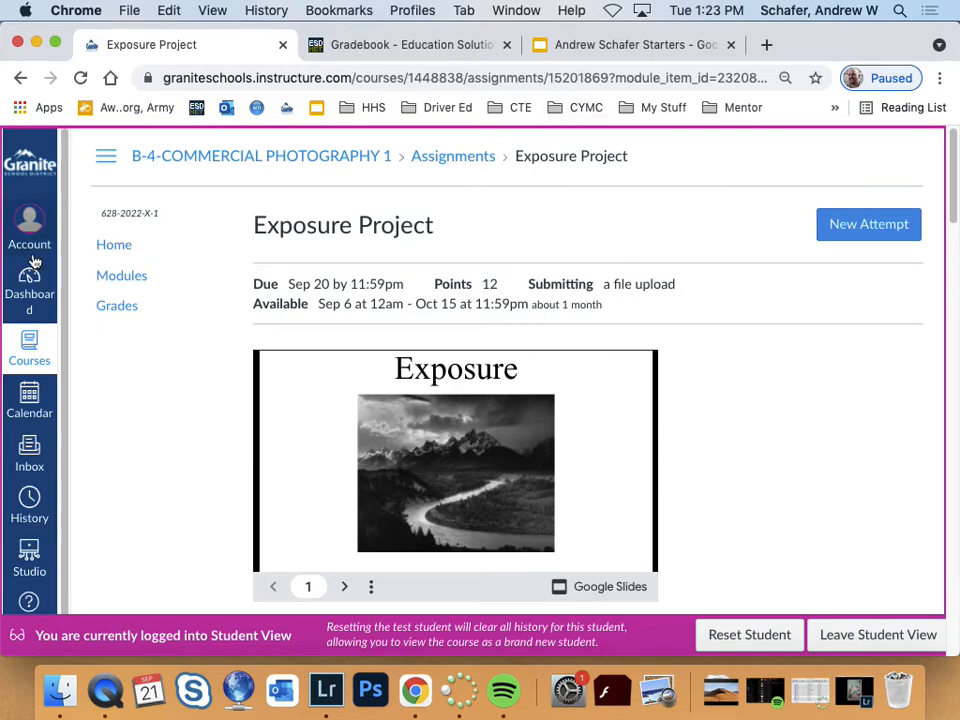
pyautogui.click(124, 278)
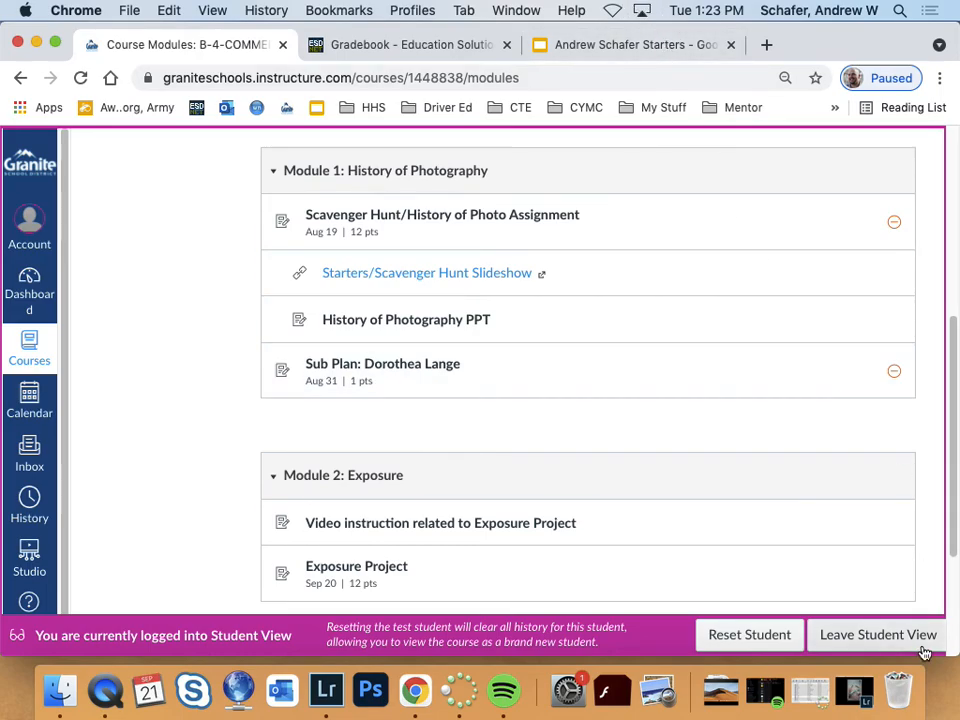
pyautogui.click(36, 44)
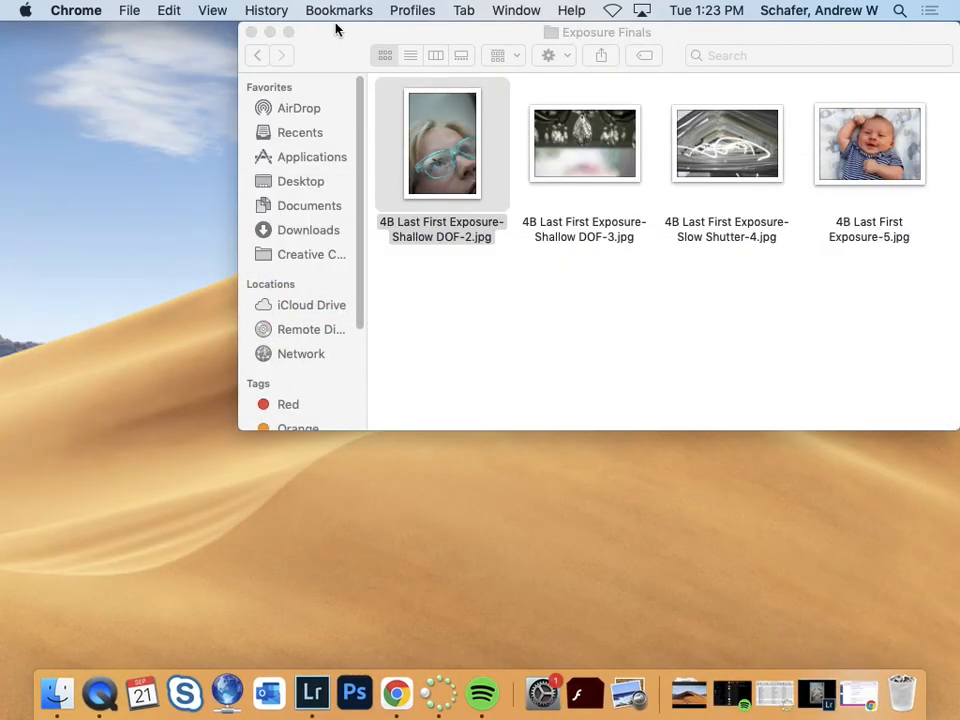